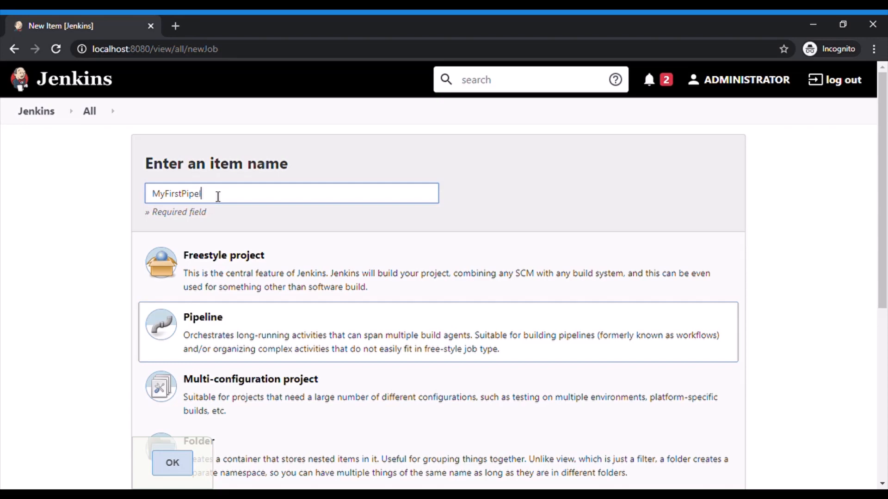
Create the MyFirstPipeline pipeline item and enter the description "This is my first pipeline"
left_click(185, 463)
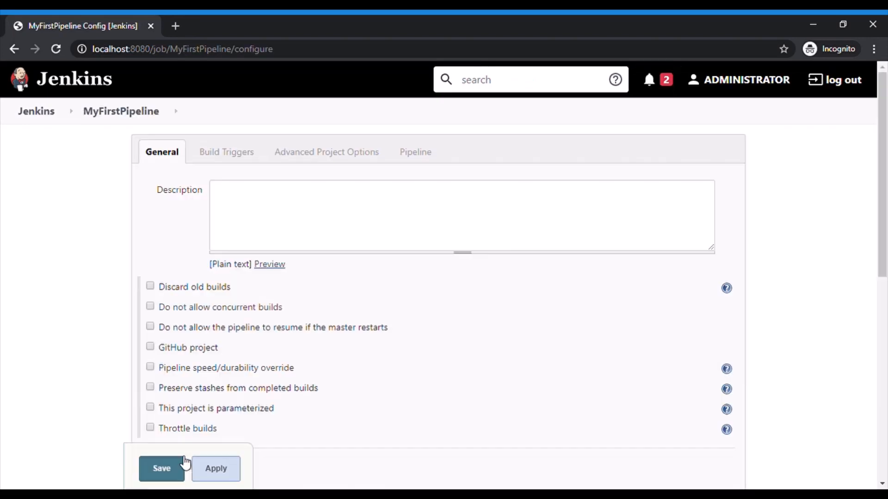
left_click(347, 218)
type("This is m")
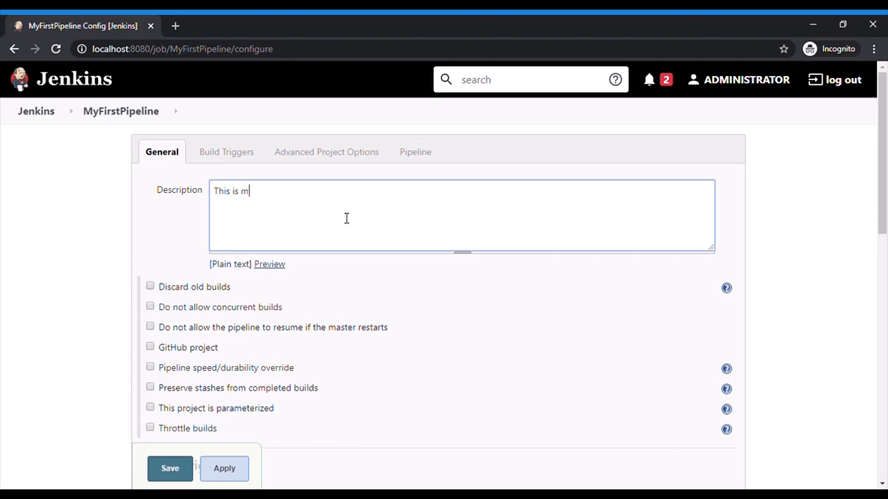
type("y first pie")
type("peline")
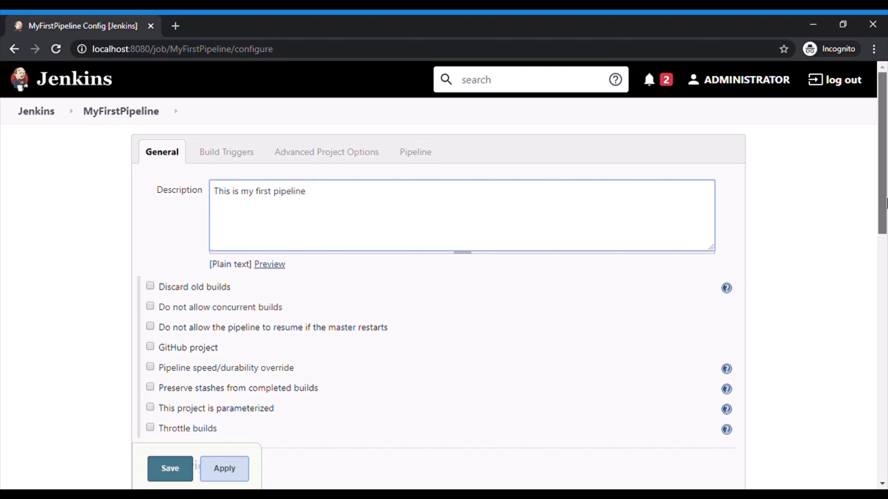
Enable discarding of old builds for the pipeline
scroll(886, 245, "down", 3)
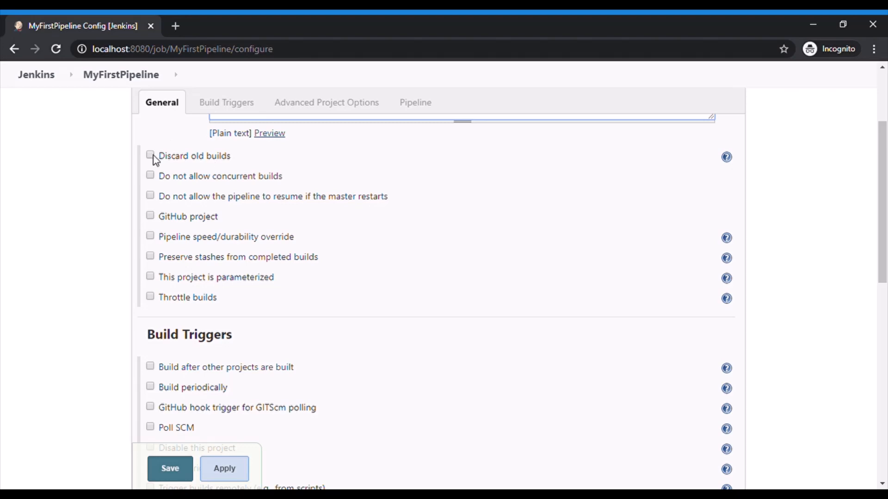
left_click(154, 155)
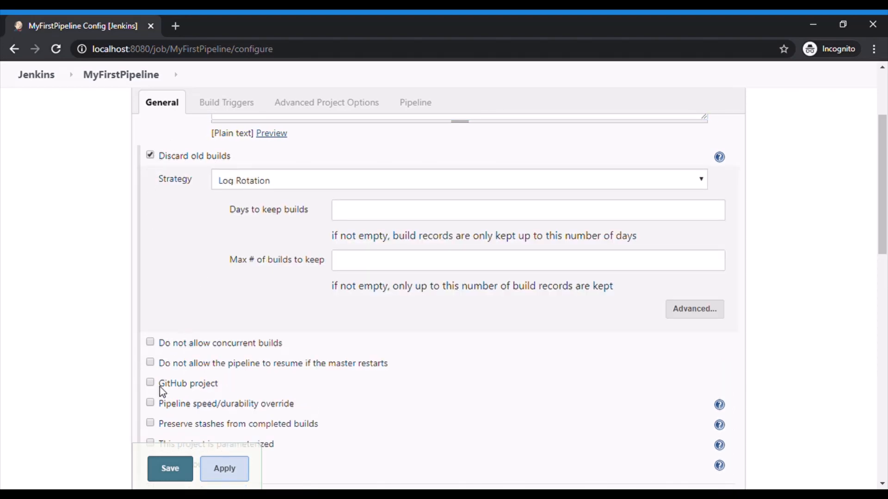
Set the display name in the advanced project options to "My First Pipeline"
scroll(124, 399, "down", 3)
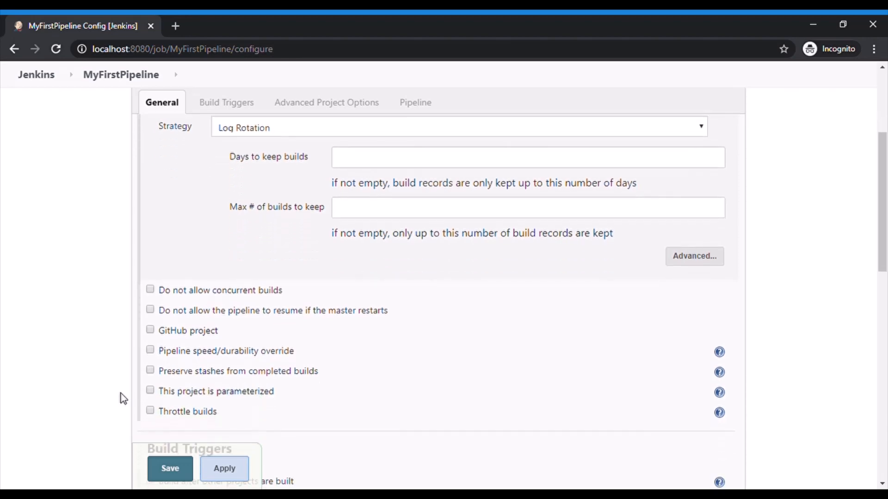
scroll(124, 399, "down", 2)
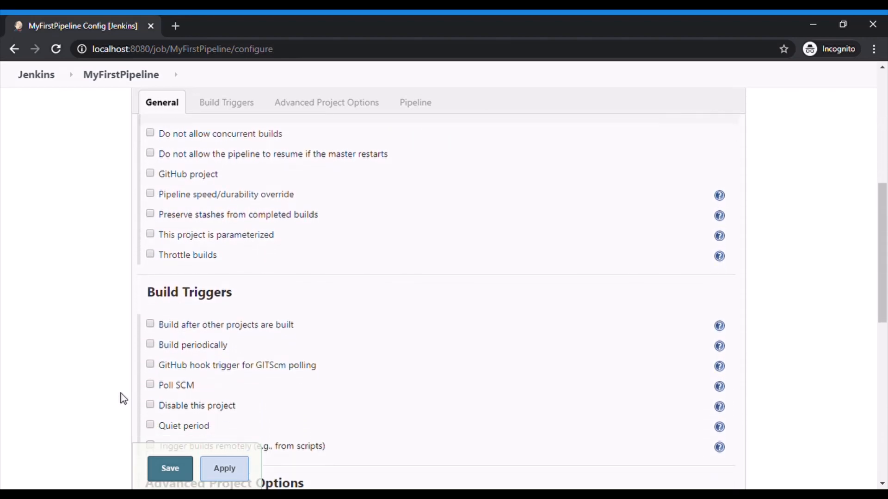
scroll(123, 398, "down", 1)
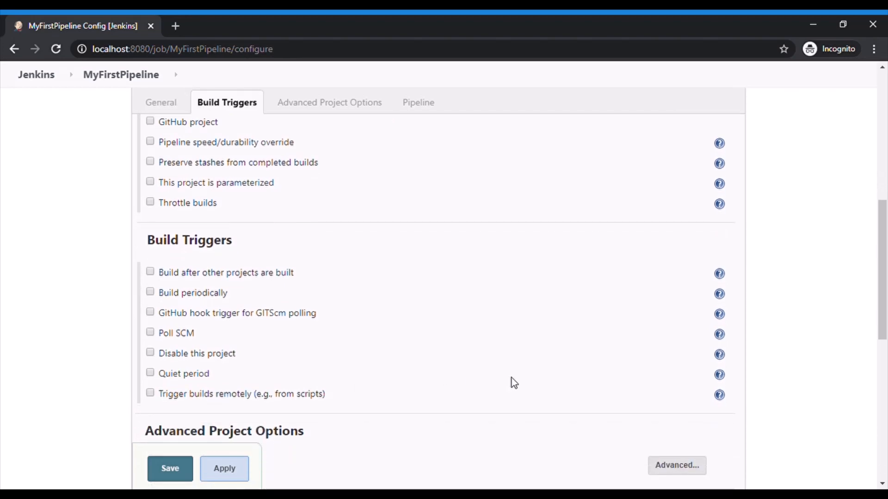
scroll(511, 378, "down", 1)
scroll(511, 378, "down", 2)
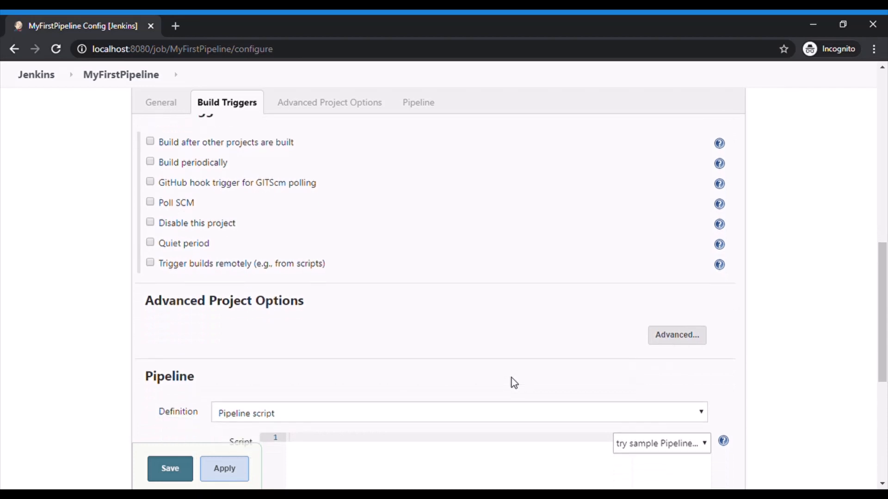
scroll(511, 379, "down", 1)
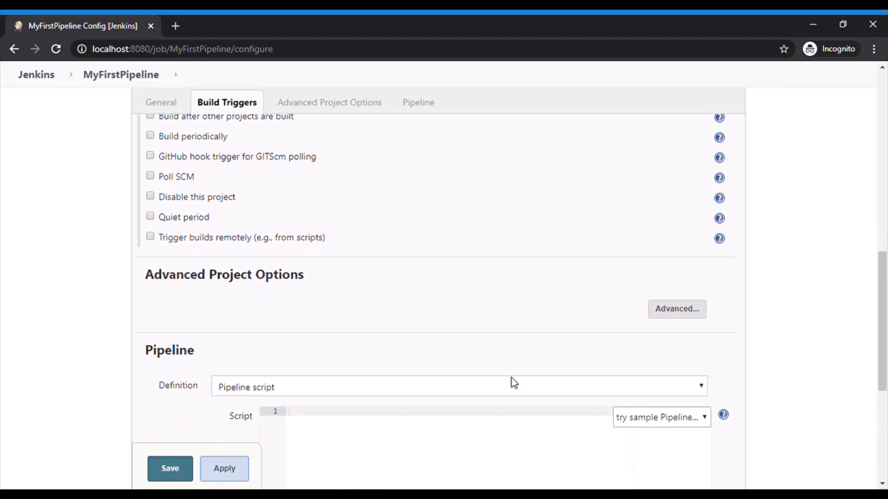
left_click(677, 309)
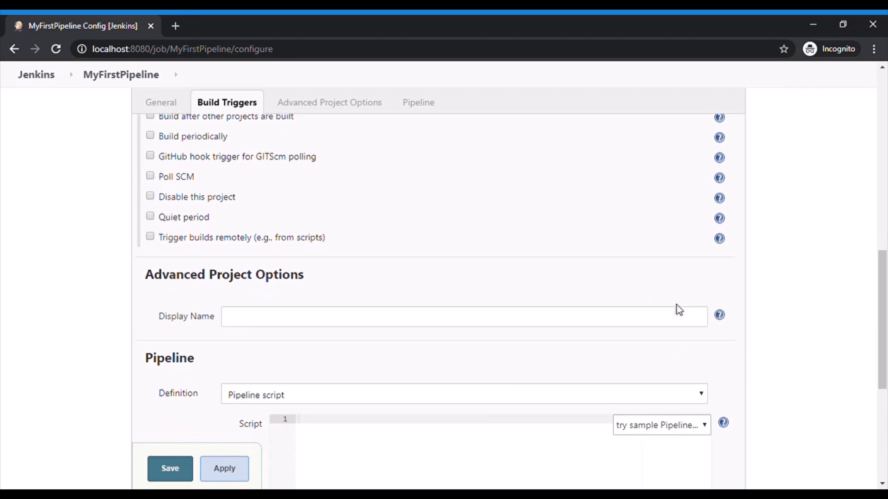
left_click(534, 319)
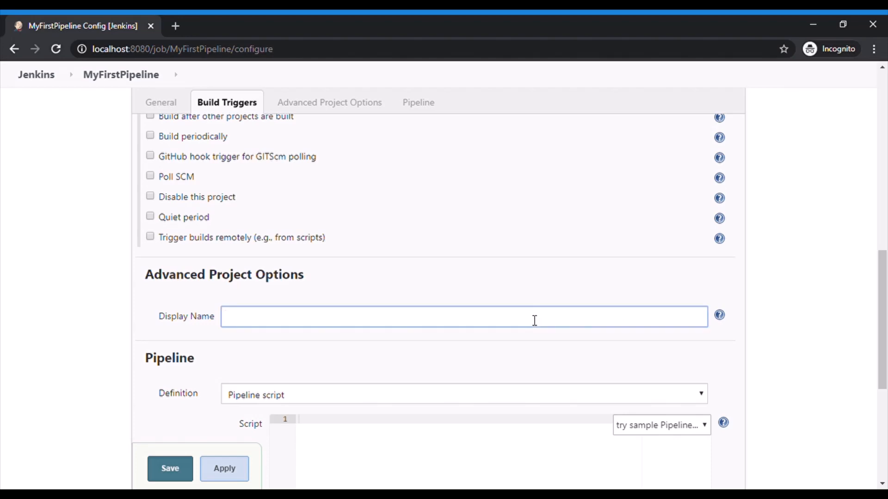
type("My First Piepeline")
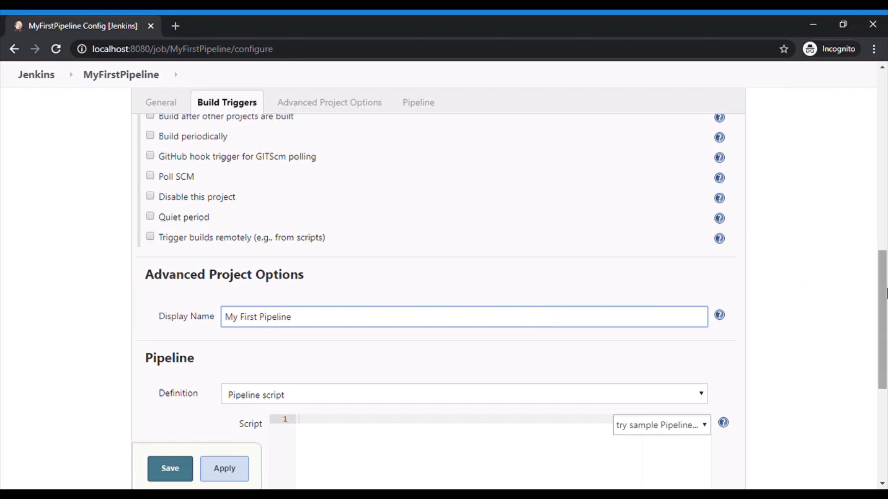
Load the GitHub + Maven sample into the pipeline script
left_click(832, 404)
scroll(459, 416, "down", 3)
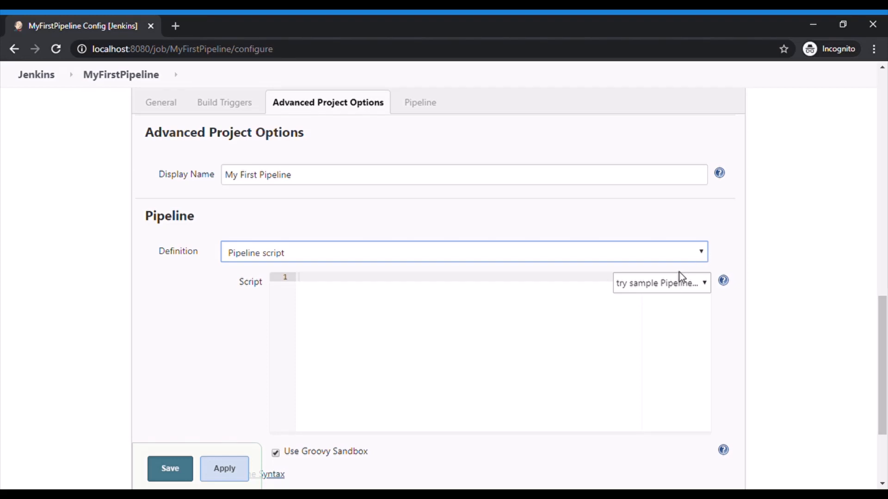
left_click(673, 287)
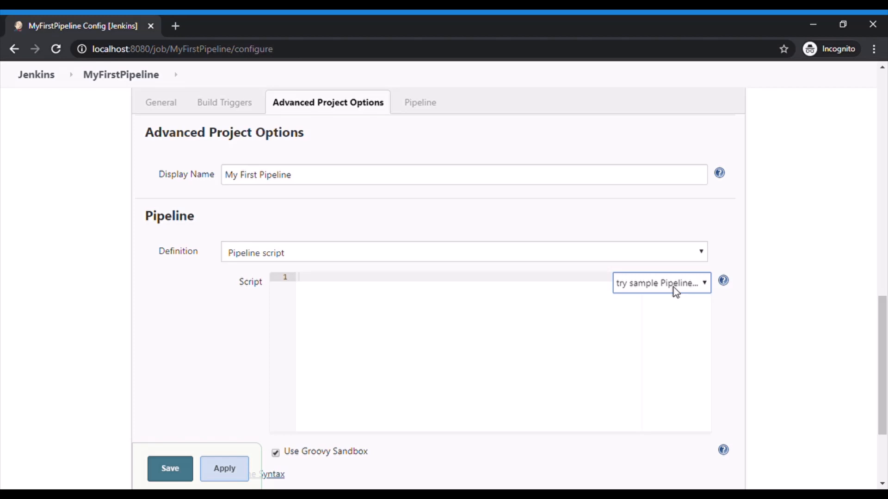
left_click(669, 331)
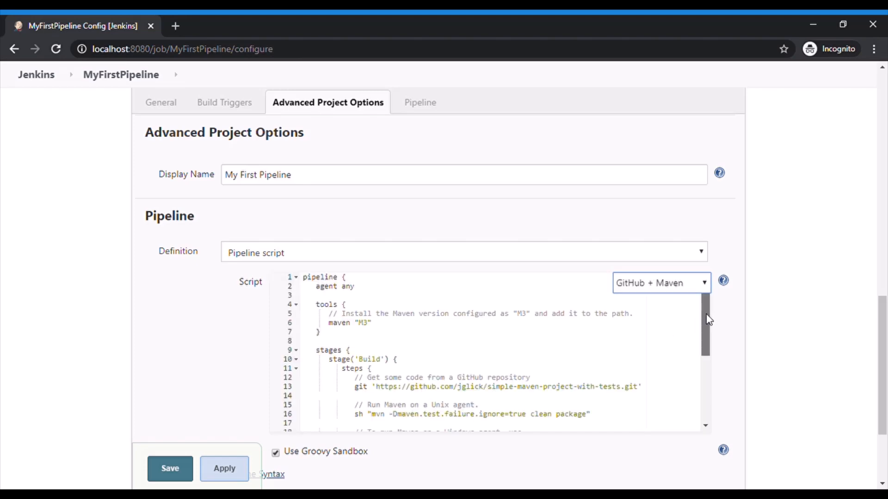
Delete the tools block that installs Maven "M3" from the pipeline script
scroll(708, 363, "down", 3)
left_click_drag(706, 389, 706, 319)
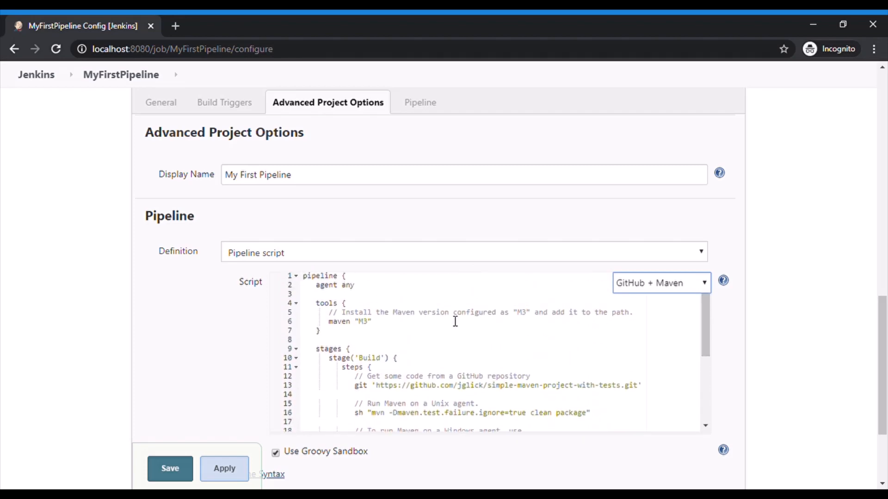
left_click_drag(308, 304, 317, 344)
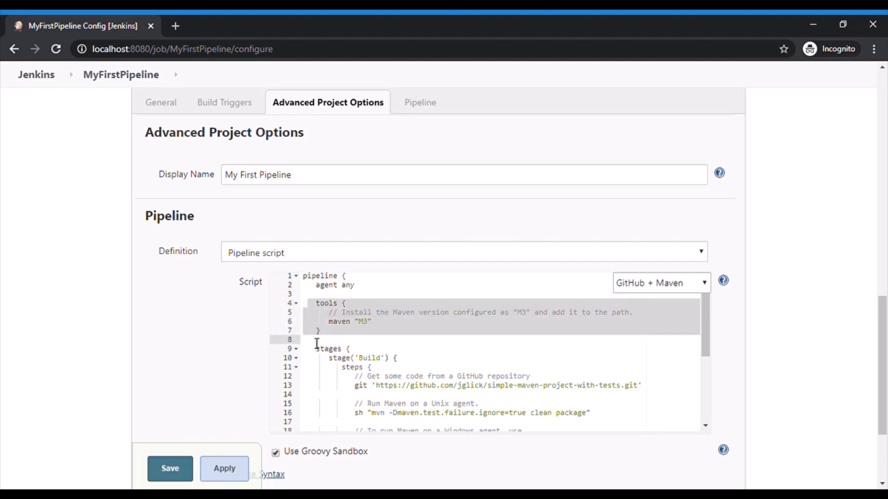
key("BackSpace")
key("Delete")
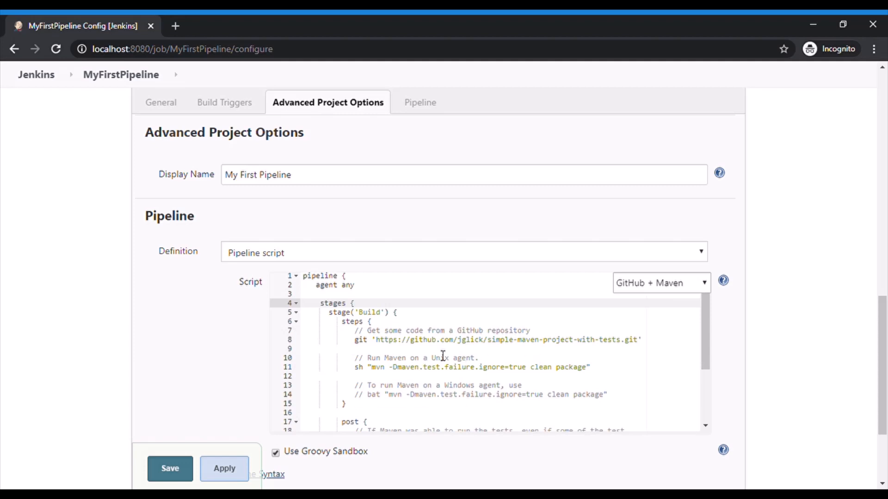
left_click_drag(376, 340, 640, 345)
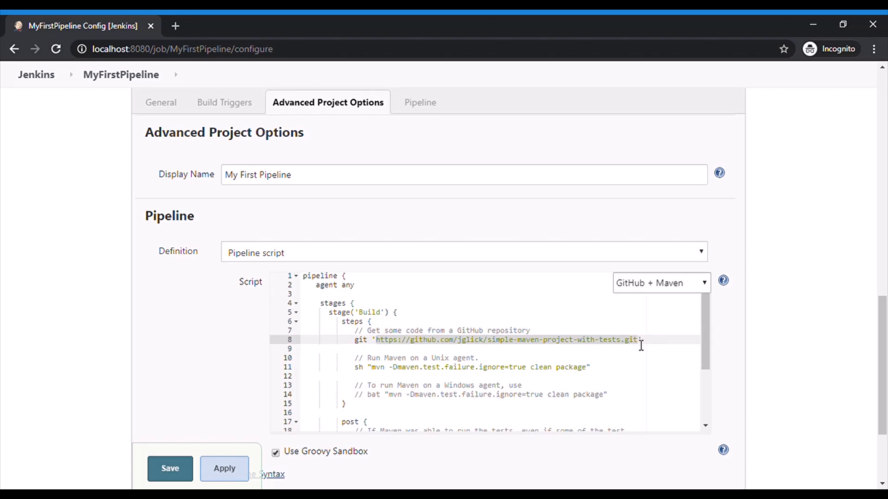
key("BackSpace")
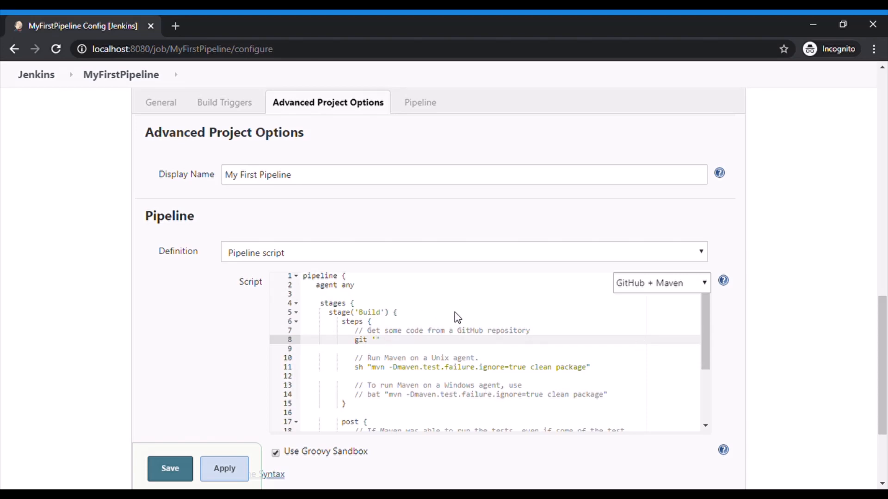
type("https://github.com/multifariouschannel/MyFirstProject.git")
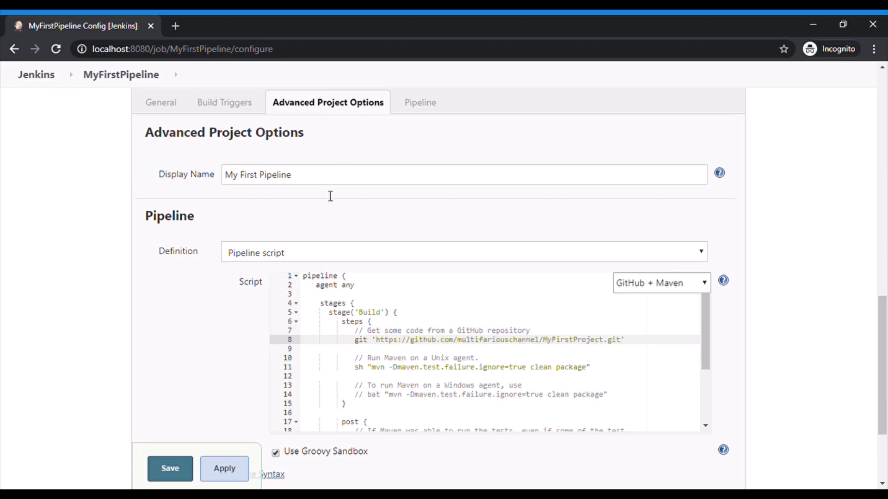
Comment out the Unix sh Maven command and uncomment the Windows bat Maven command in the Build stage
left_click(355, 368)
type("//")
key("Down")
key("Down")
key("Down")
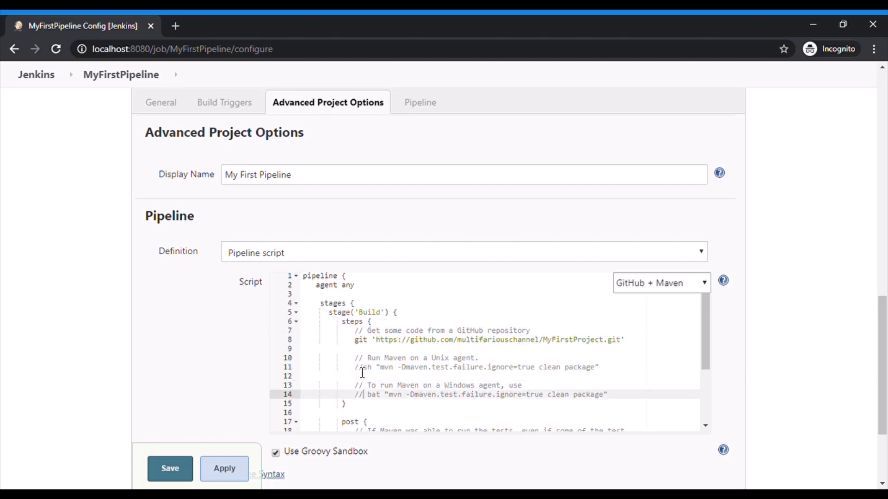
key("BackSpace")
key("BackSpace")
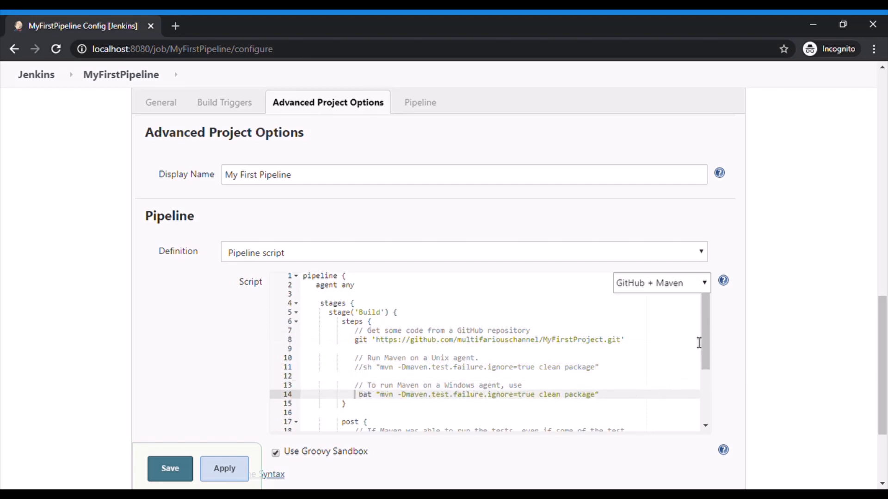
Change the archiveArtifacts pattern in the post success block to 'target/*.war'
left_click_drag(704, 331, 715, 386)
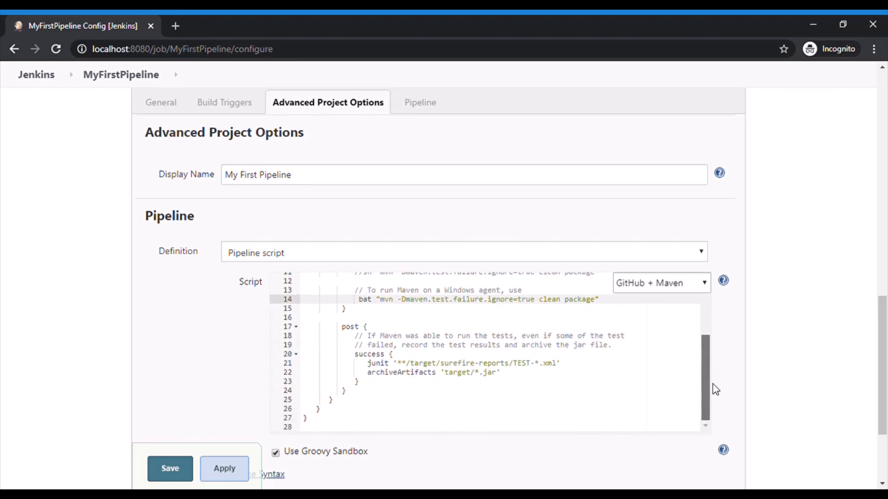
left_click(492, 374)
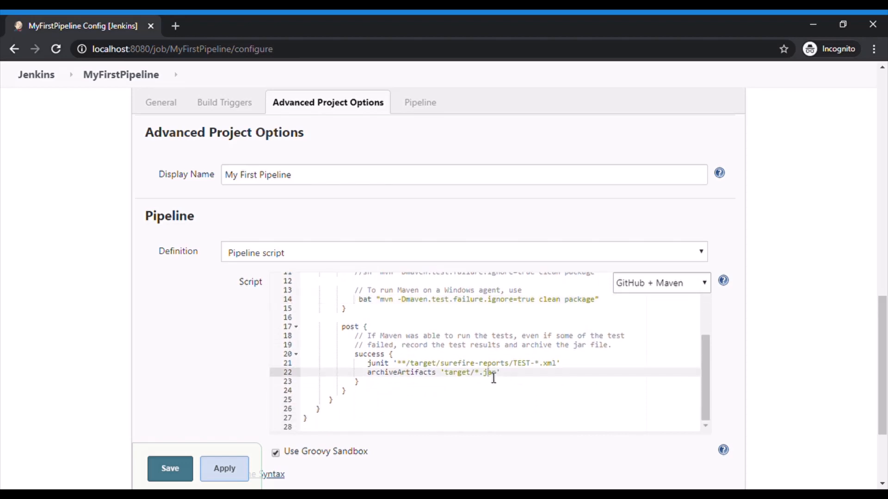
type("w")
key("BackSpace")
key("BackSpace")
type("w")
Save the pipeline configuration and start a build
left_click_drag(883, 378, 885, 422)
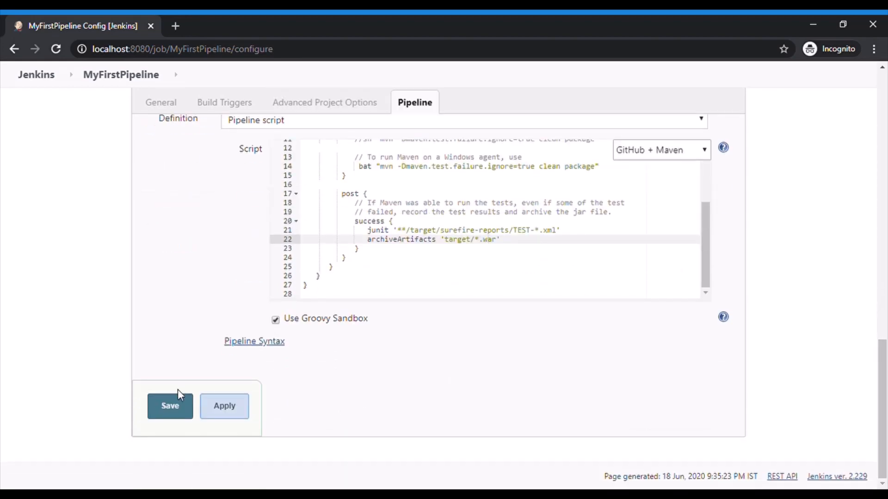
left_click(178, 411)
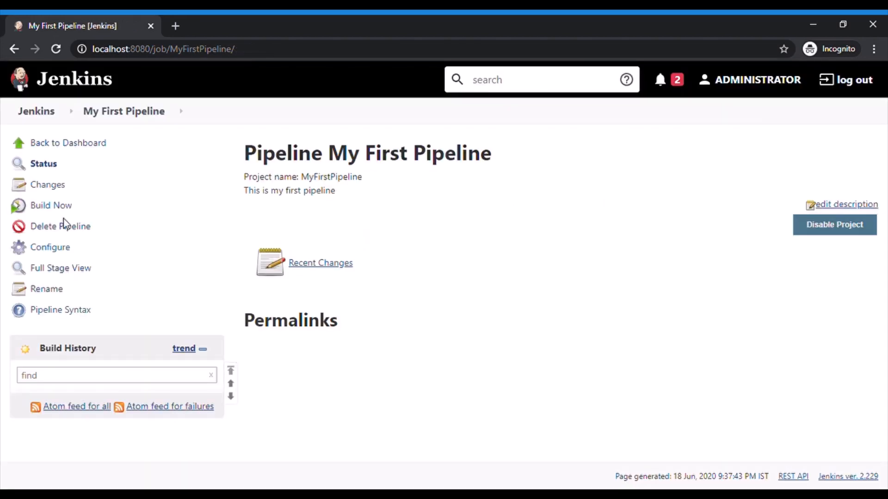
left_click(58, 206)
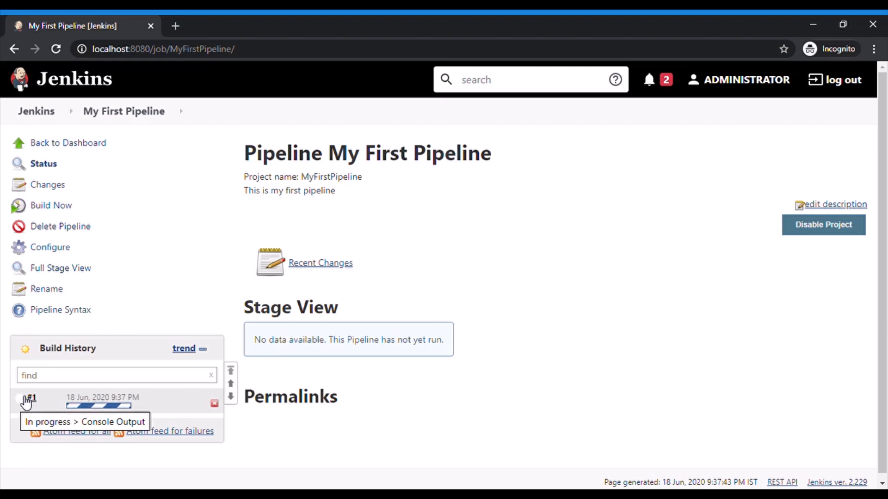
Examine the console output of build #1 and the stage view on the project page
left_click(26, 401)
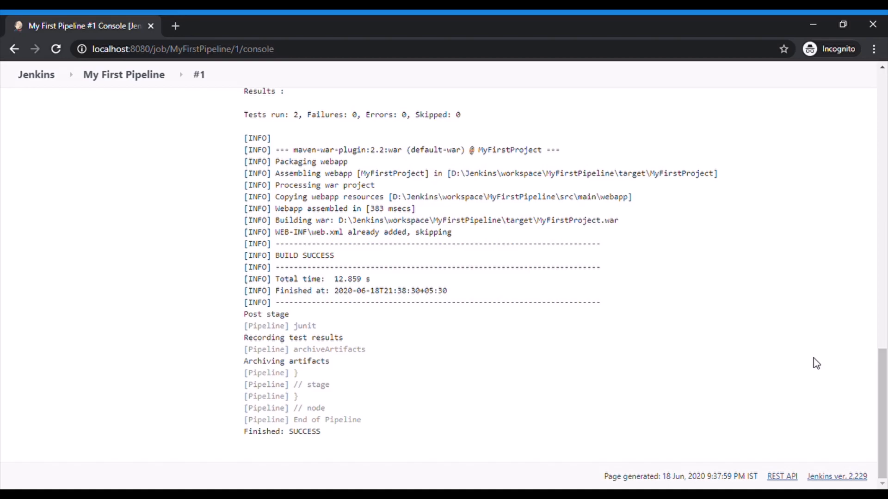
scroll(816, 363, "up", 15)
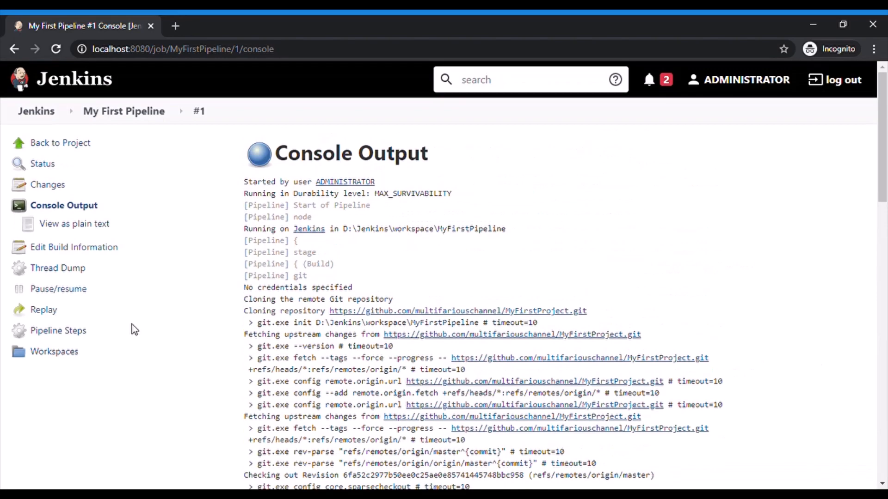
left_click(137, 118)
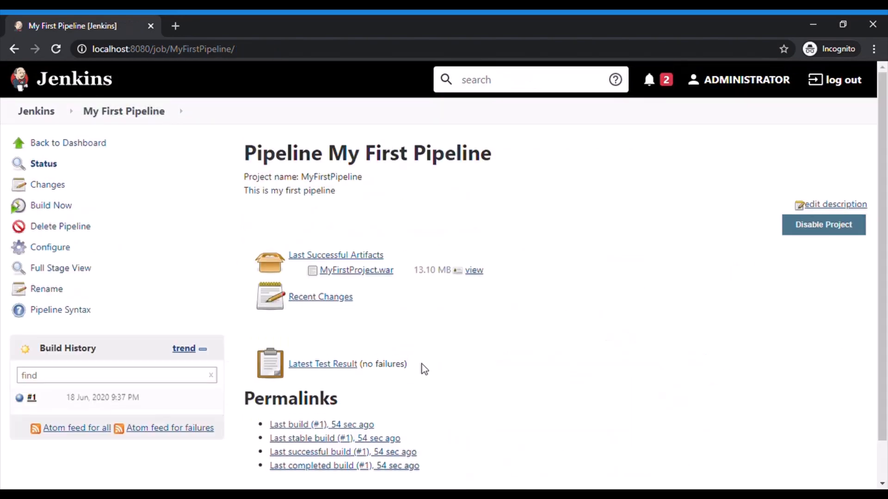
scroll(872, 337, "down", 3)
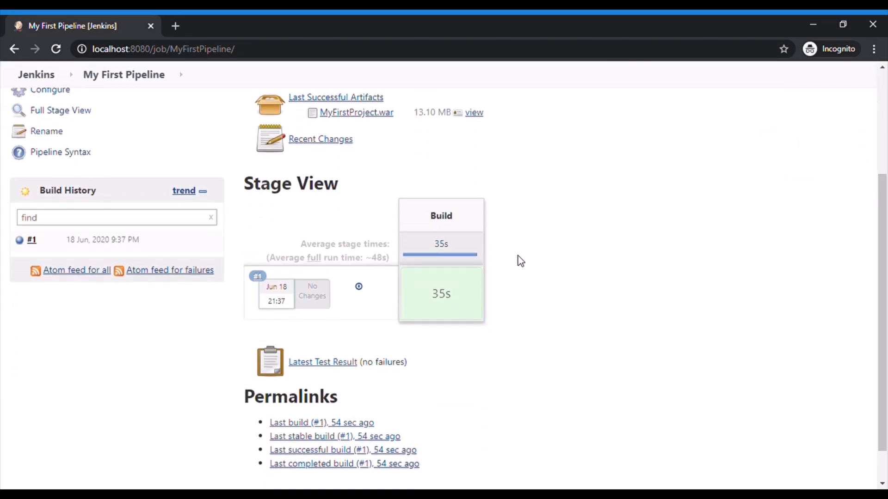
Open the pipeline's configuration and delete the post block and the Unix and Windows Maven commands with their comments from the Build stage
scroll(877, 350, "up", 2)
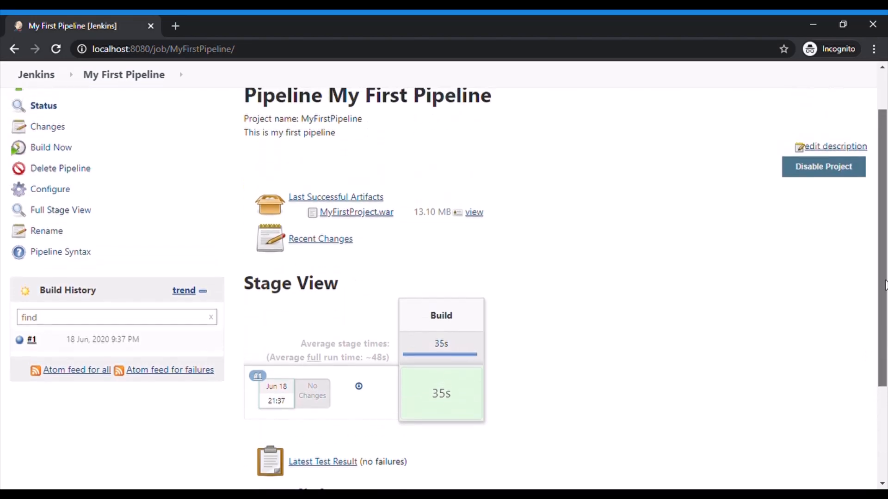
left_click(65, 199)
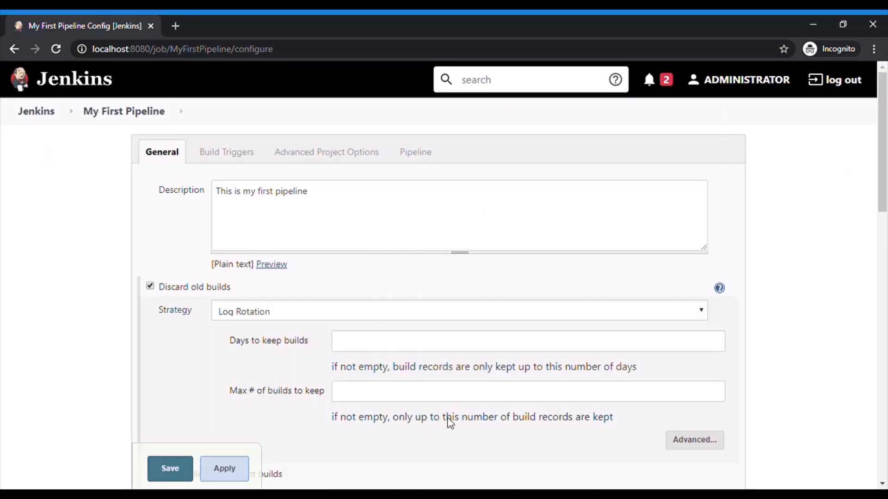
scroll(786, 309, "down", 10)
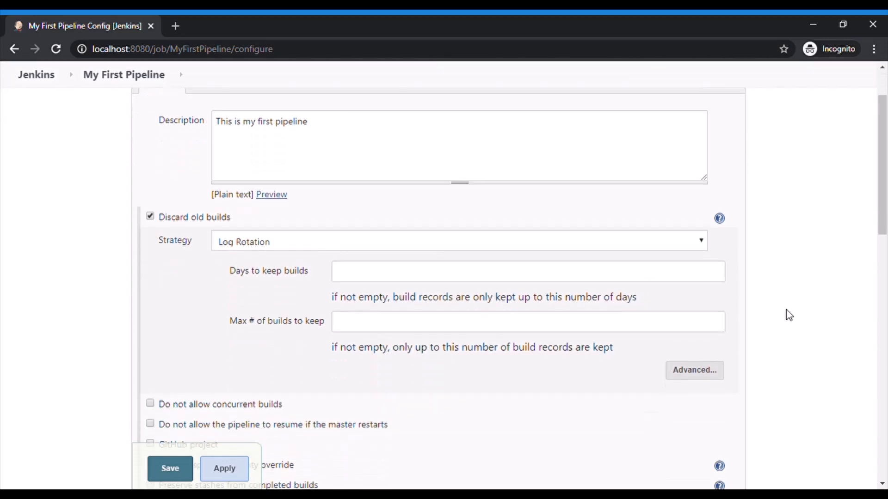
scroll(786, 310, "down", 6)
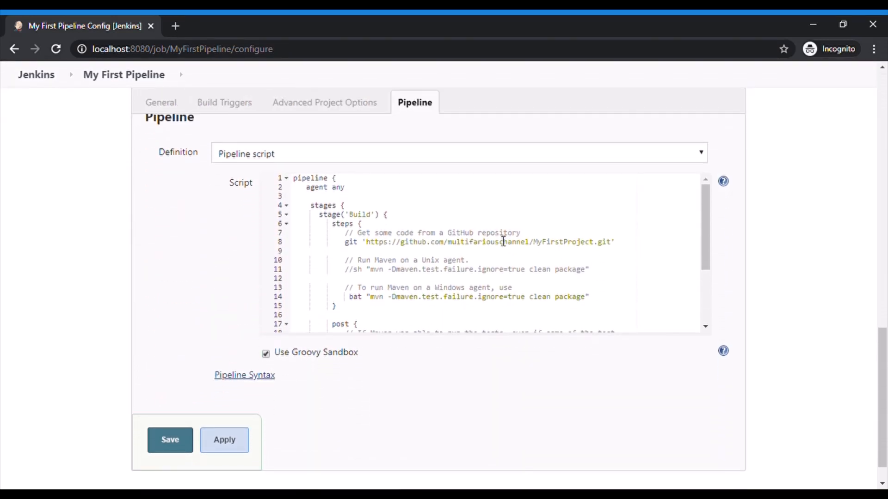
left_click_drag(706, 240, 701, 269)
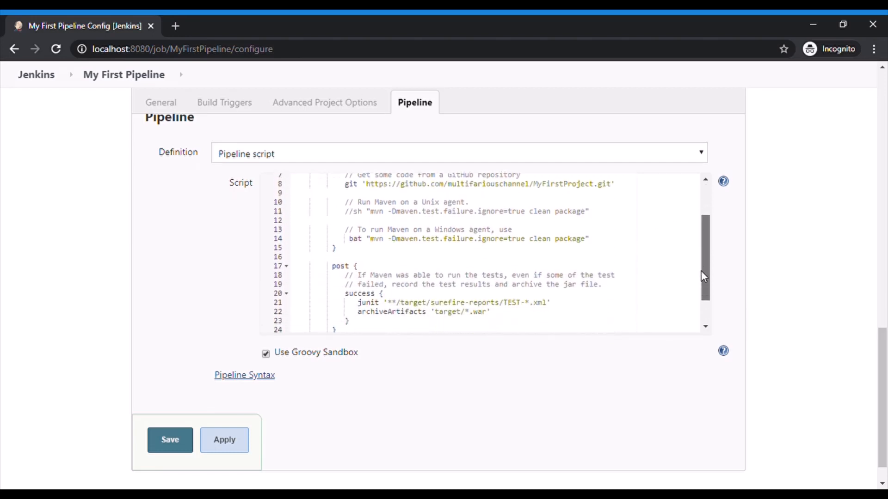
left_click_drag(333, 268, 340, 329)
key("Delete")
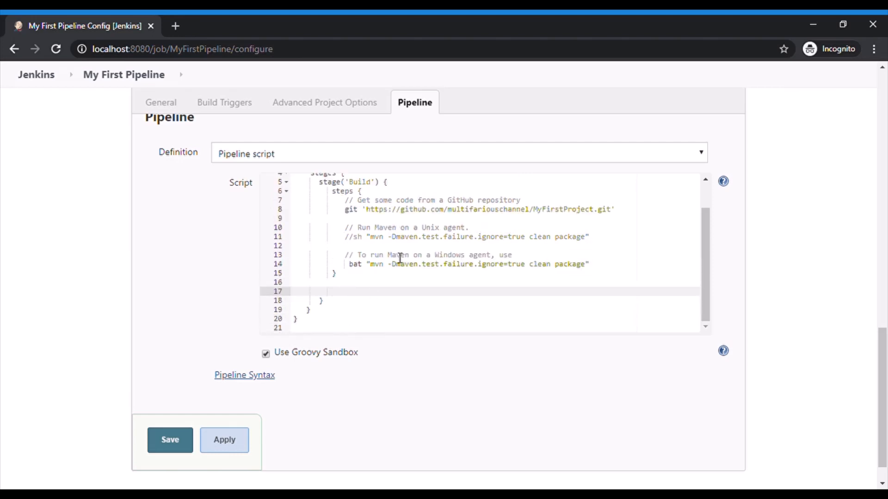
left_click_drag(345, 228, 602, 267)
key("Delete")
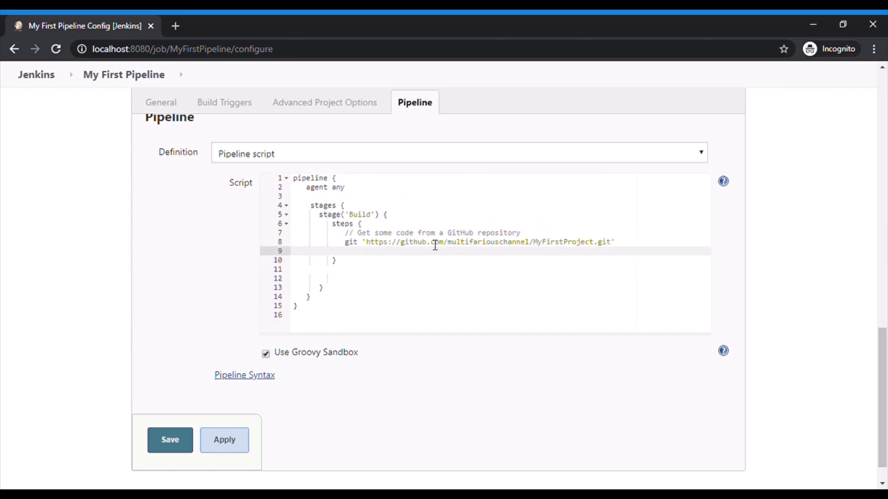
Rename the Build stage to 'Checkout Code' and remove the extra blank line after its steps block
double_click(369, 215)
type("Checkout ")
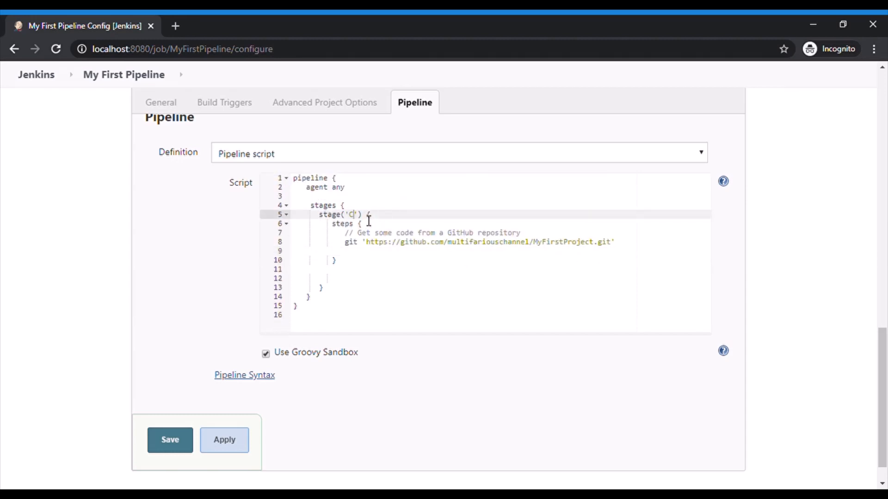
type("Code")
left_click_drag(354, 272, 338, 279)
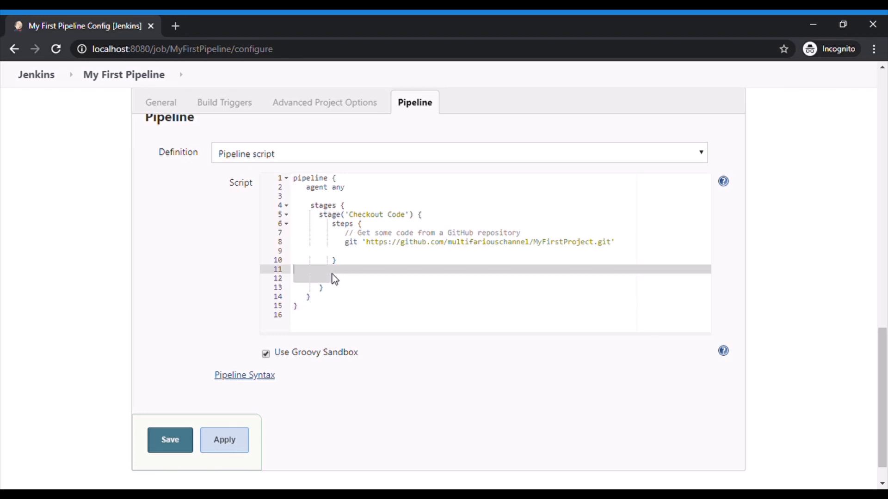
key("BackSpace")
Add an empty stage named 'Run Unit Test Cases' below the Checkout Code stage in the pipeline script
left_click(338, 281)
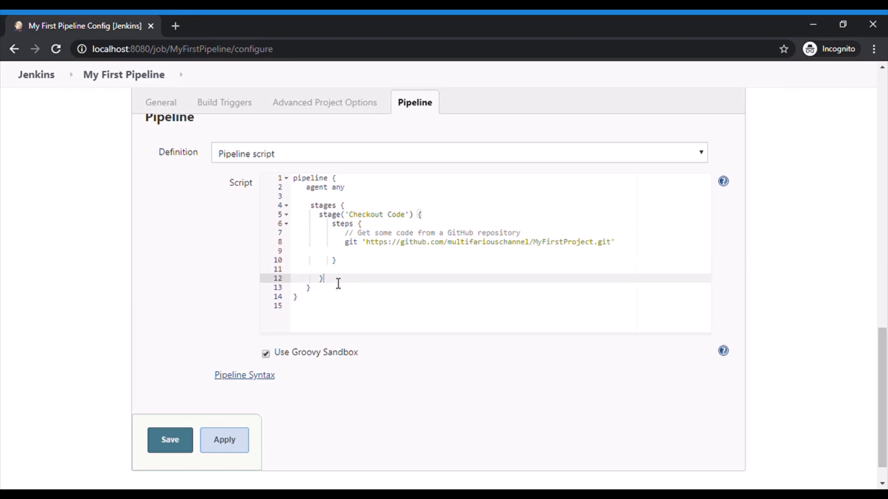
key("Return")
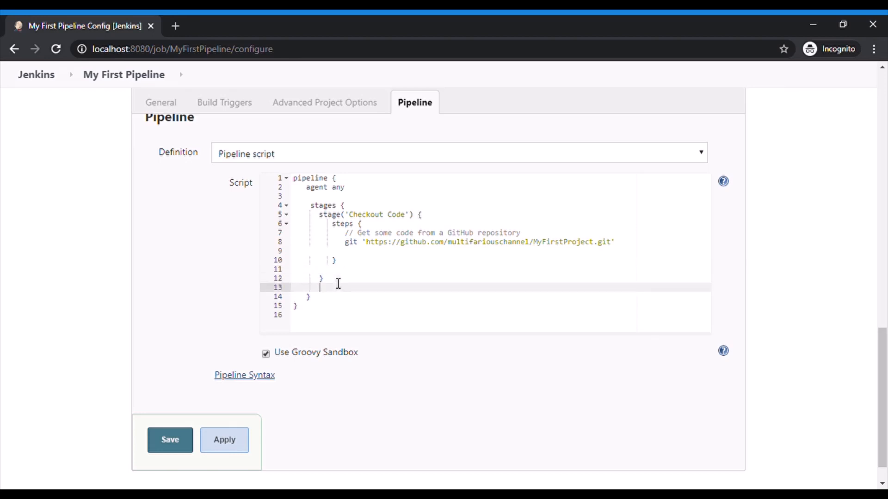
type("stage('Run Unit Test Cases")
key("Right")
type("{}")
key("Left")
key("Return")
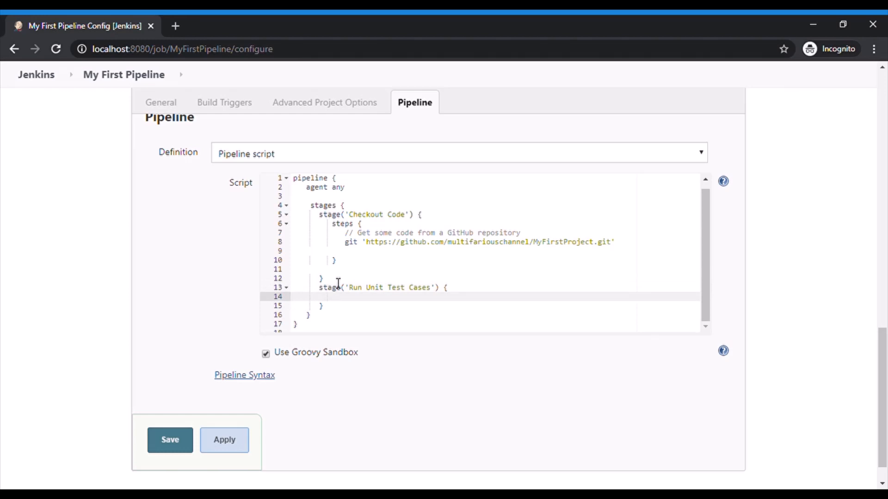
Add a steps block containing bat "mvn clean test" to the Run Unit Test Cases stage
type("steps {}")
key("Return")
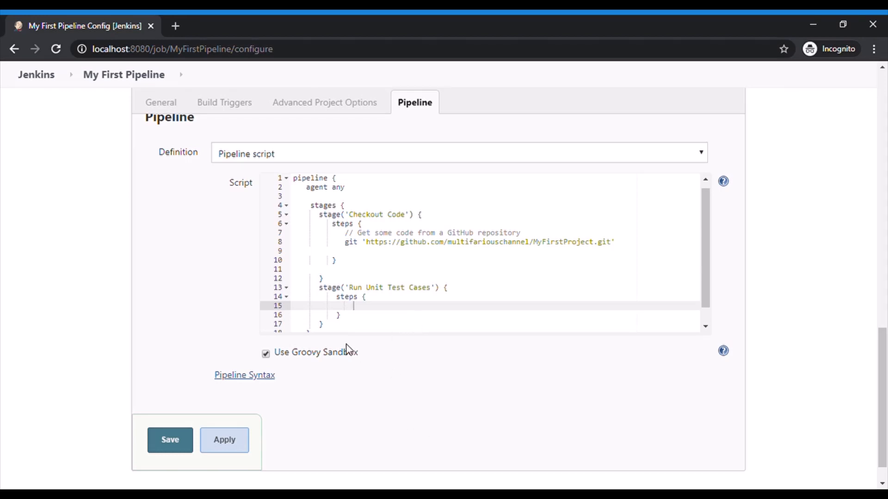
type("bat \"mvn clean test\"")
key("Down")
key("Down")
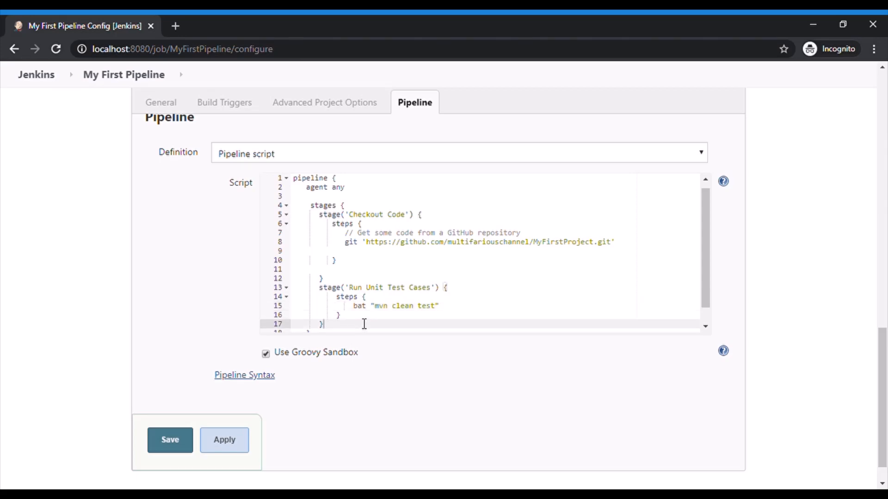
Add an empty stage named 'Publish Test Reports' below the Run Unit Test Cases stage
key("Return")
type("stage")
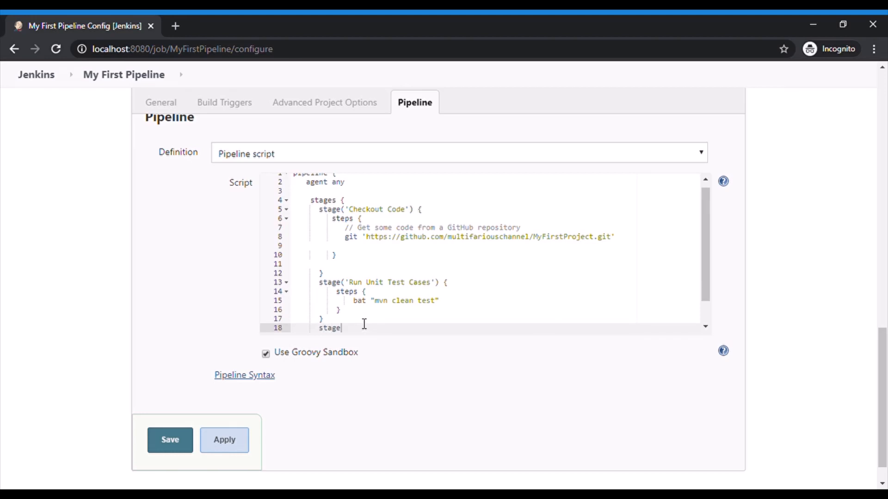
type("('Publish Test Reports")
key("Right")
type("{")
key("Return")
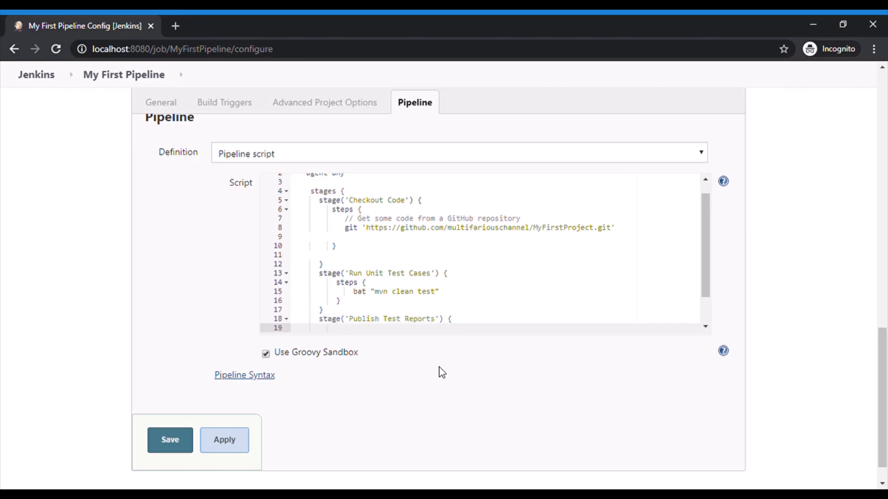
Add a steps block containing junit '**/target/surefire-reports/TEST-*.xml' to the Publish Test Reports stage
scroll(539, 323, "down", 1)
type("step")
key("BackSpace")
type("s {}")
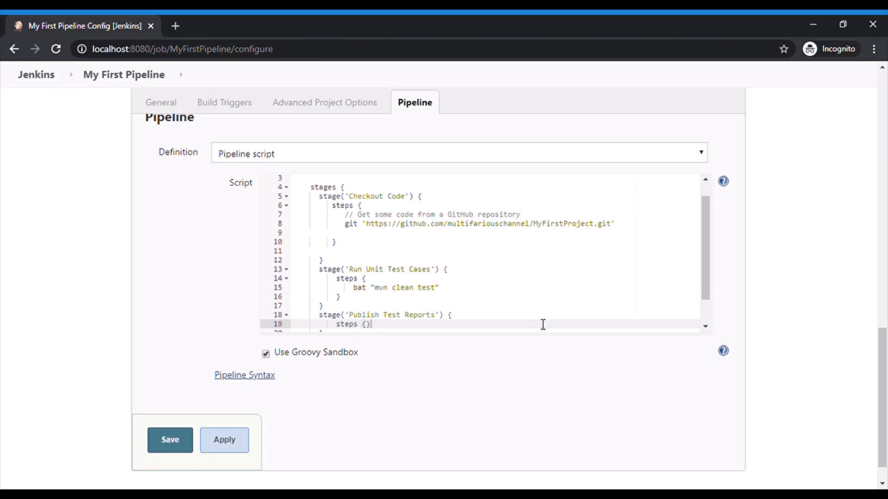
key("Return")
type("junit '**/target/surefire-reports/TEST-*.xml'")
key("Down")
key("Down")
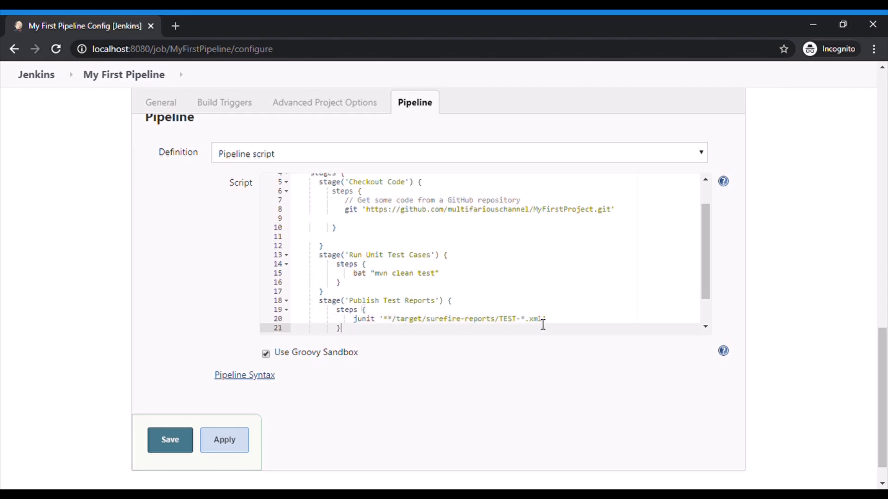
Add an empty stage named 'Build Code' below the Publish Test Reports stage
key("Return")
type("stage")
type("()")
type("'")
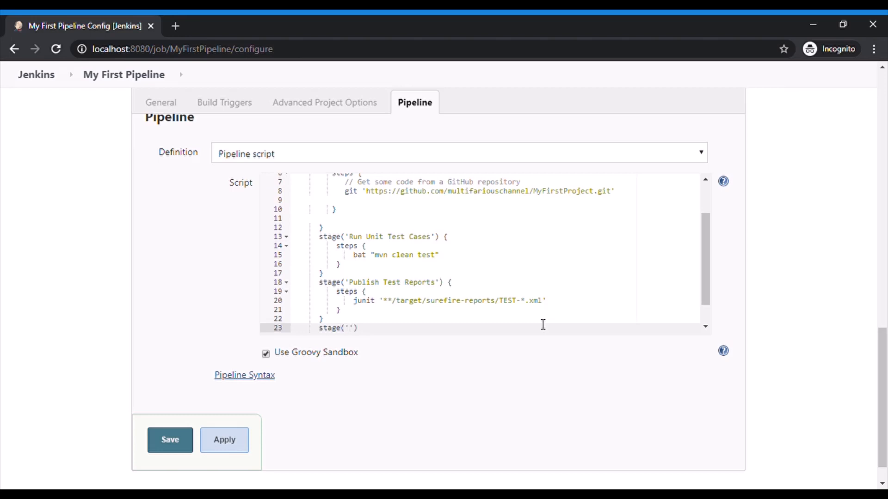
type("Build Code")
key("Right")
key("Right")
type("{}")
key("Return")
Add a steps block containing bat "mvn package -DskipTests=true" to the Build Code stage
type("ste")
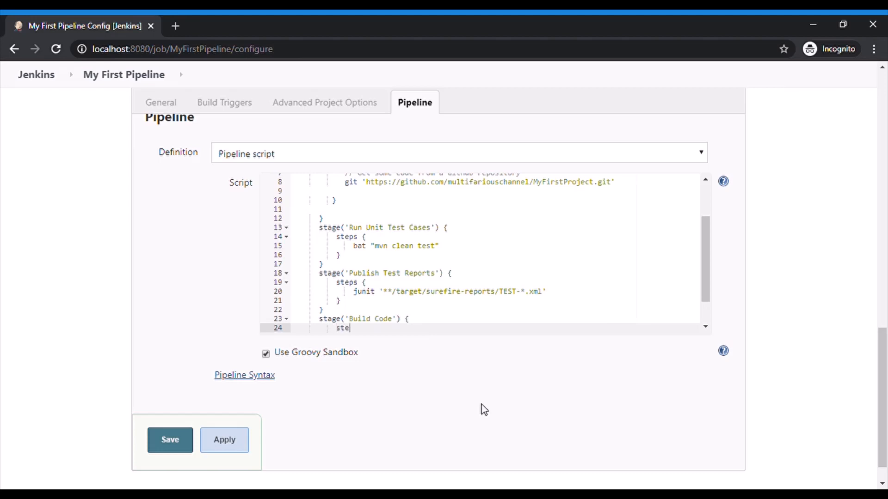
type("ps {}")
key("Return")
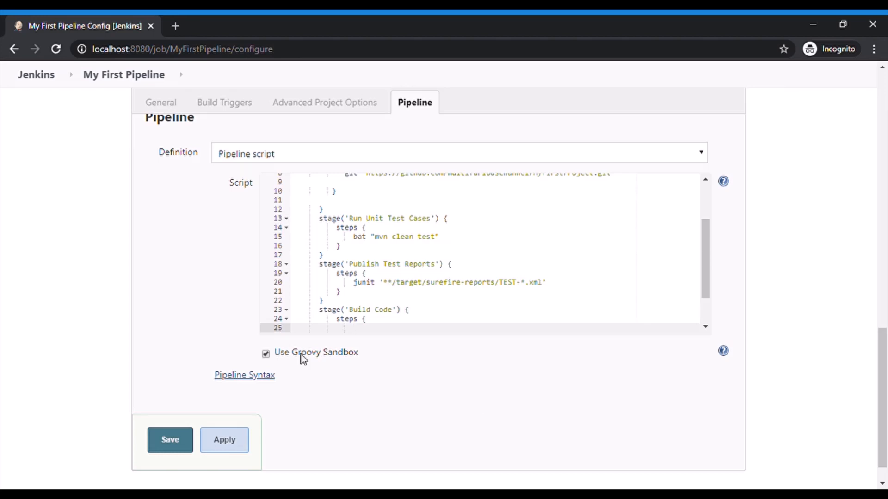
type("bat \"mvn package -DskipTests=true\"")
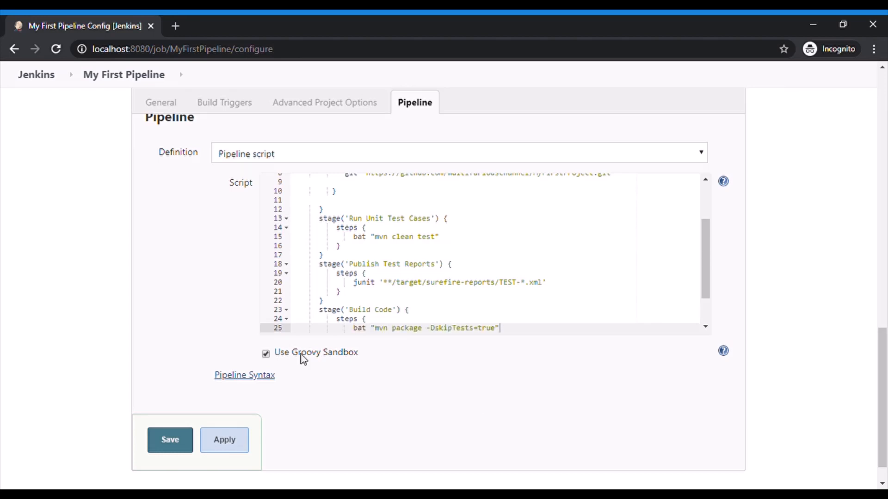
key("Down")
key("Down")
Add an empty stage named 'Archieve Results' below the Build Code stage
key("Return")
type("stage()")
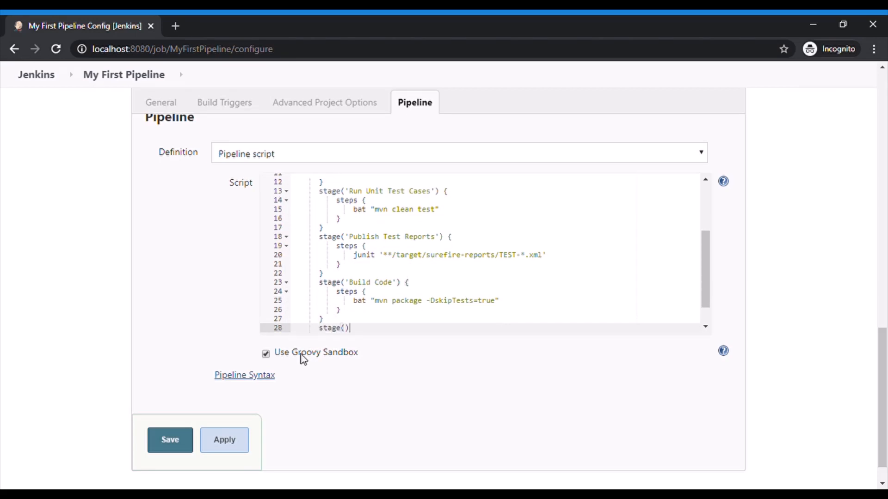
key("Left")
type("'Arhieve")
key("BackSpace")
key("BackSpace")
key("BackSpace")
key("BackSpace")
key("BackSpace")
key("BackSpace")
type("chieve Results")
key("End")
key("Return")
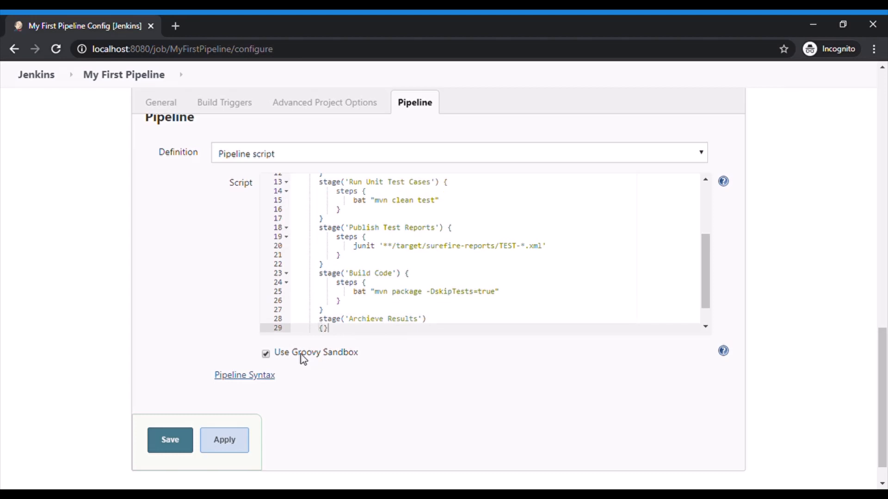
Add a steps block containing archiveArtifacts 'target/*.war' to the Archieve Results stage
key("Return")
type("s")
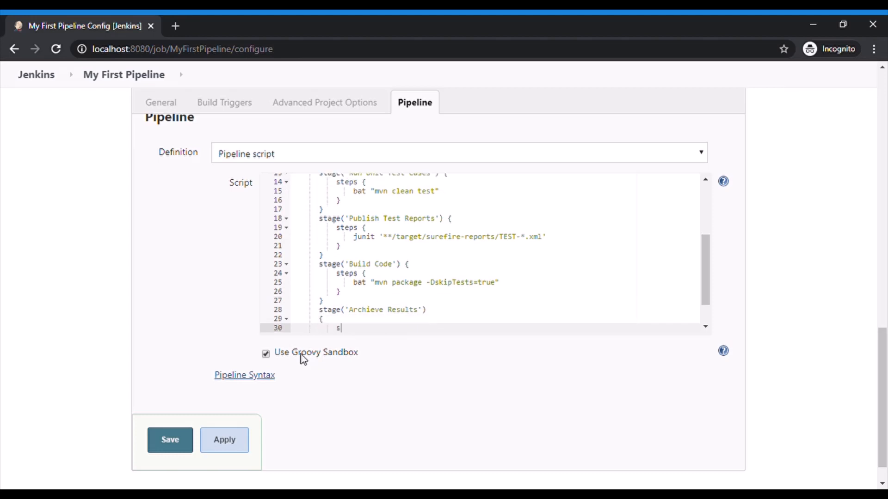
type("teps{}")
key("Left")
key("Return")
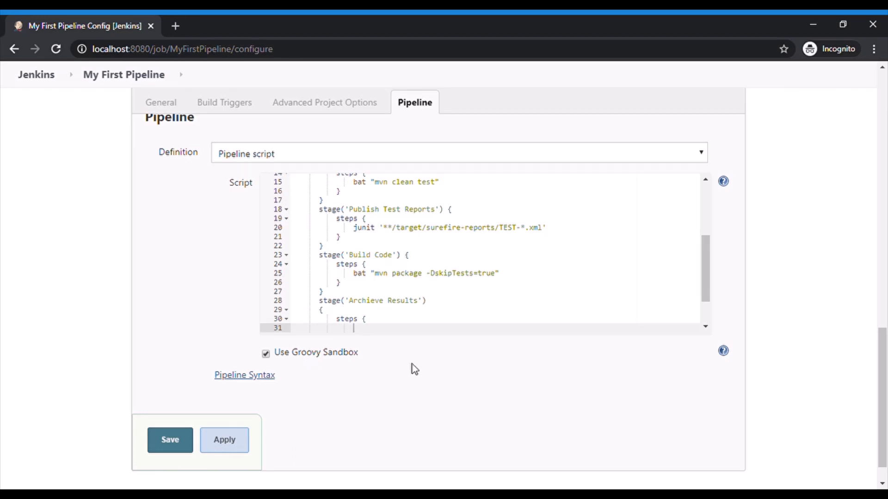
type("archiveArtifacts 'target/*.war'")
Save the multi-stage pipeline configuration and start a new build
left_click_drag(709, 254, 703, 292)
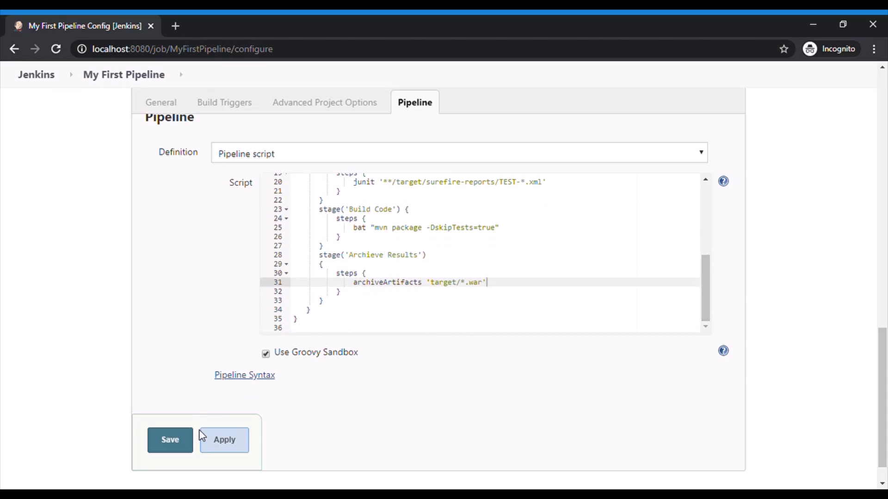
mouse_move(707, 289)
left_mouse_down()
mouse_move(704, 222)
mouse_move(707, 293)
left_mouse_up()
left_click(184, 444)
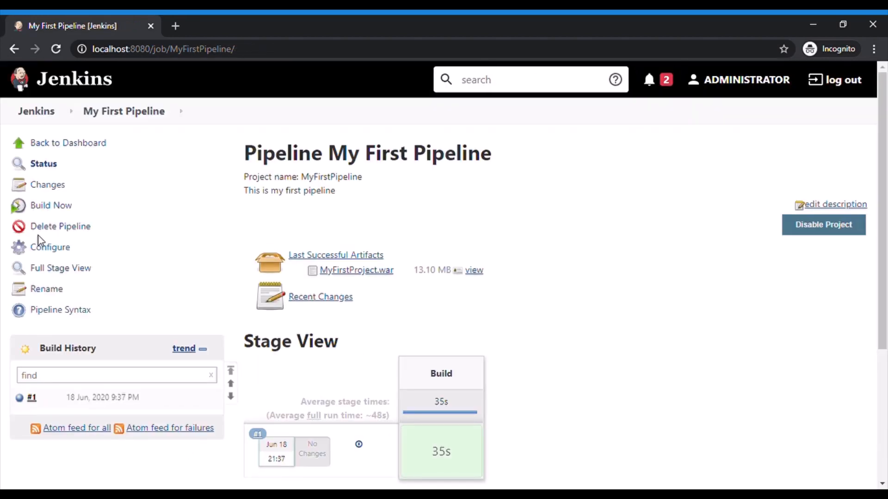
left_click(67, 210)
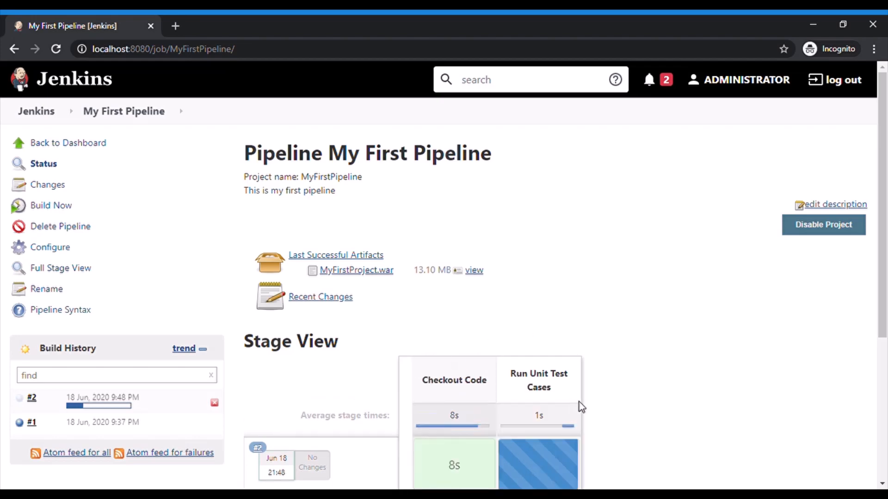
Follow the new build's progress in the stage view, reload the project page and examine the test result trend
left_click_drag(883, 257, 885, 344)
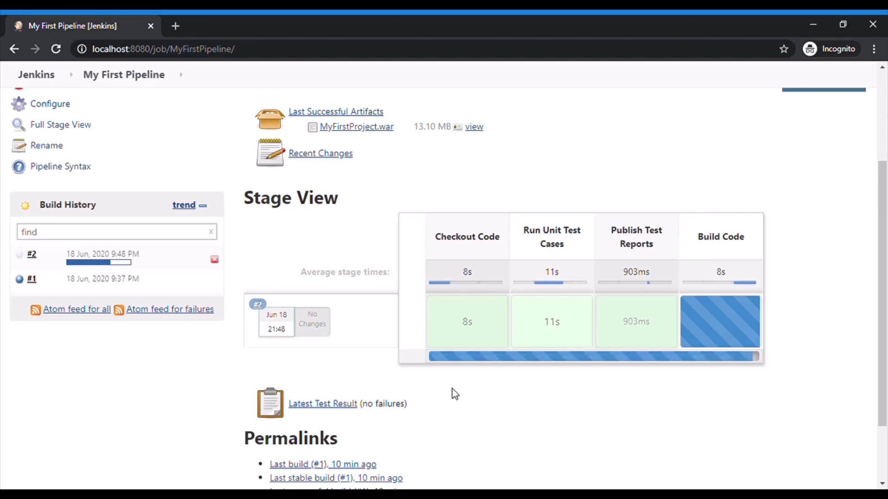
scroll(455, 394, "up", 3)
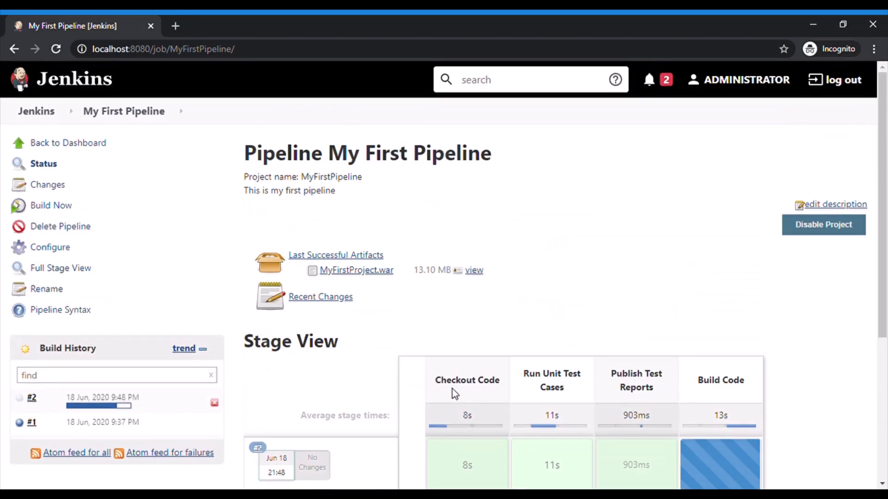
scroll(455, 394, "down", 5)
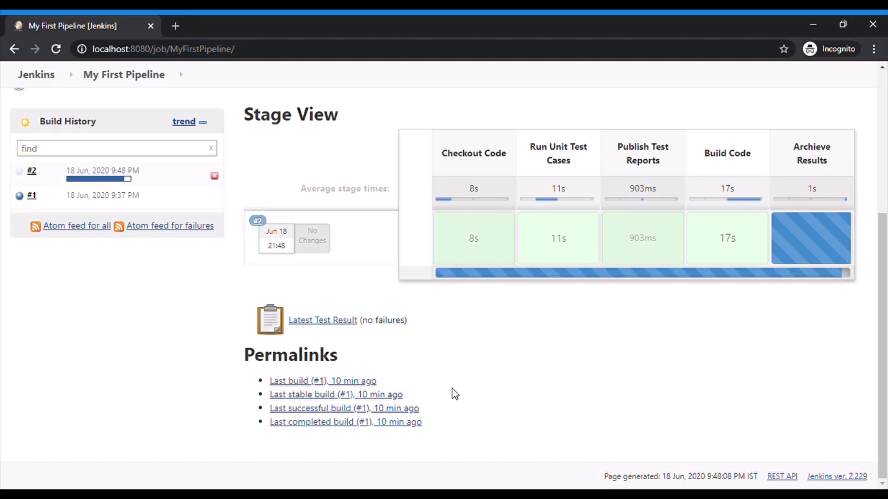
scroll(455, 394, "up", 5)
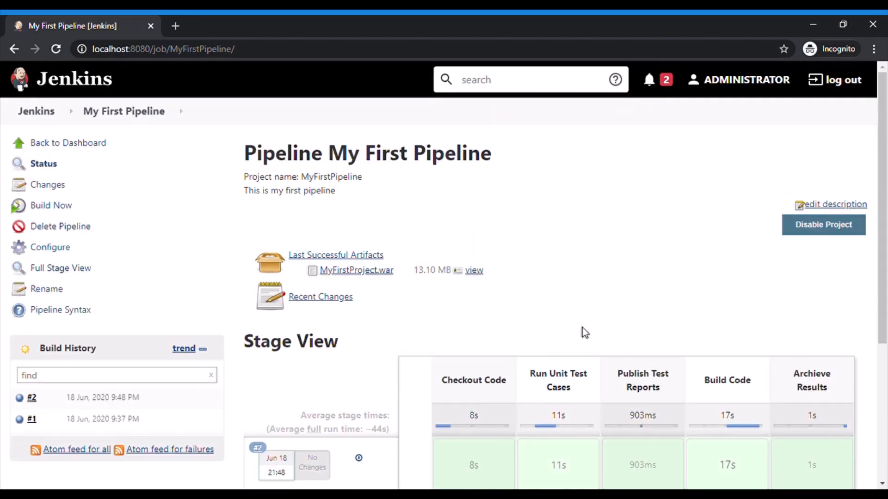
key("F5")
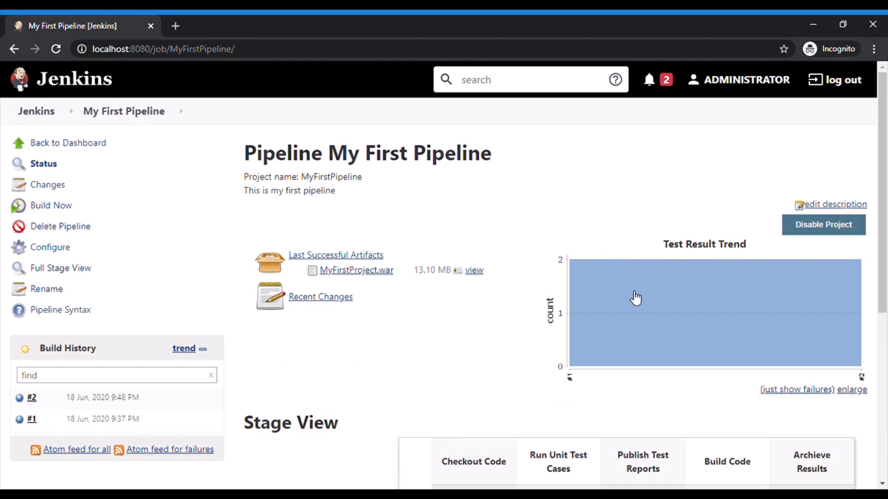
scroll(884, 245, "down", 3)
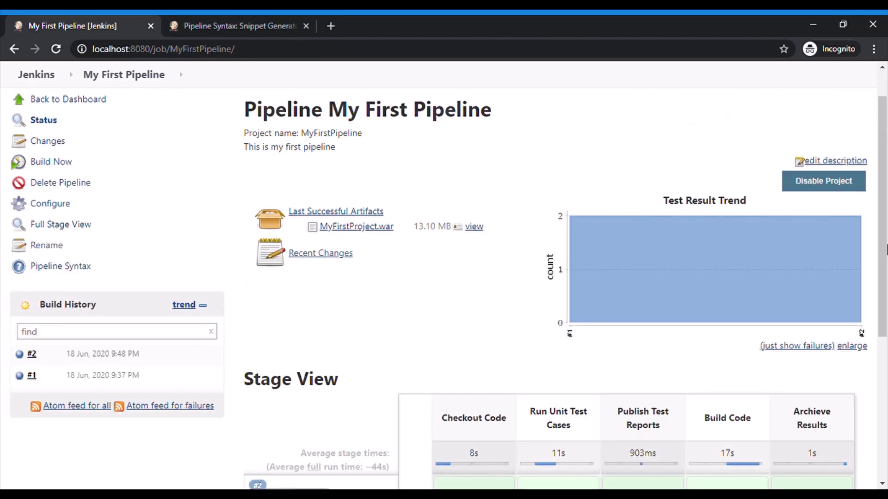
Add a jacoco() line below the junit line in the Publish Test Reports stage of the pipeline script
left_click(58, 212)
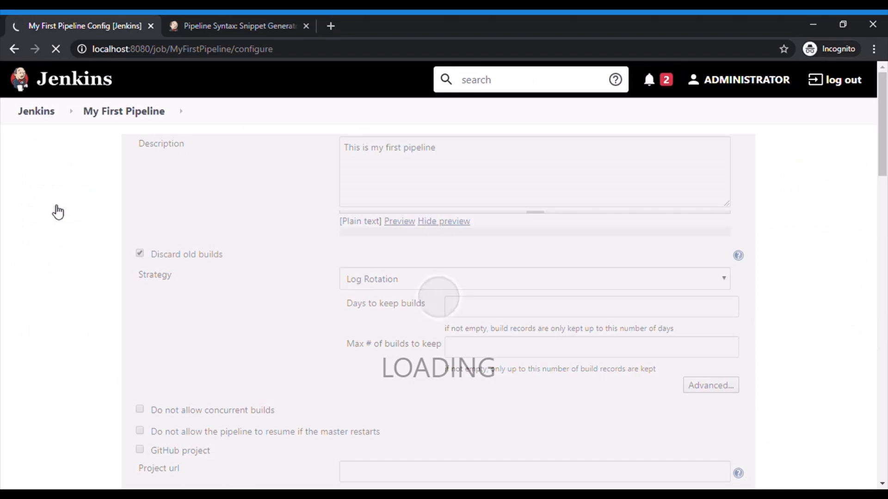
scroll(58, 213, "down", 20)
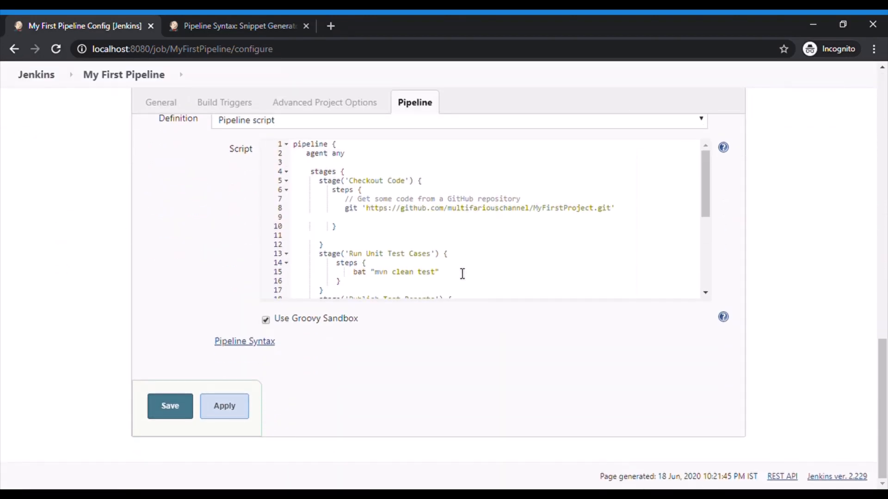
left_click(359, 283)
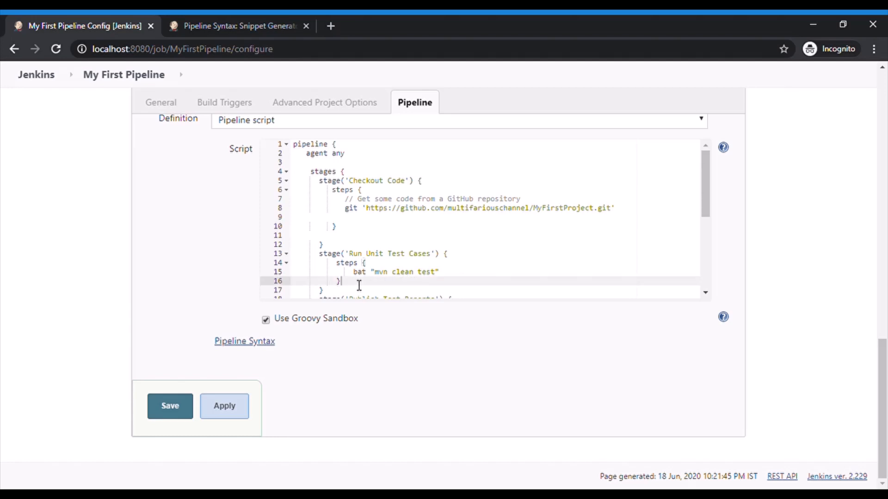
key("Down")
key("Down")
key("Down")
key("Down")
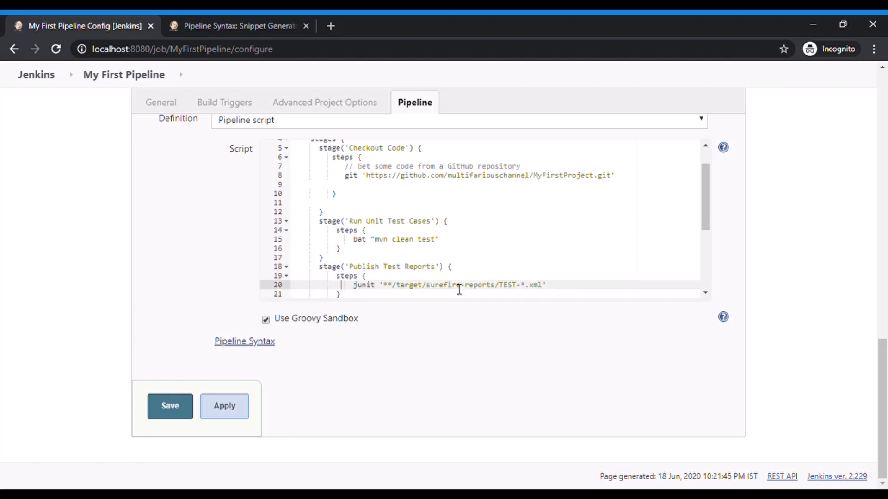
key("Right")
key("End")
key("Return")
type("jacoco()")
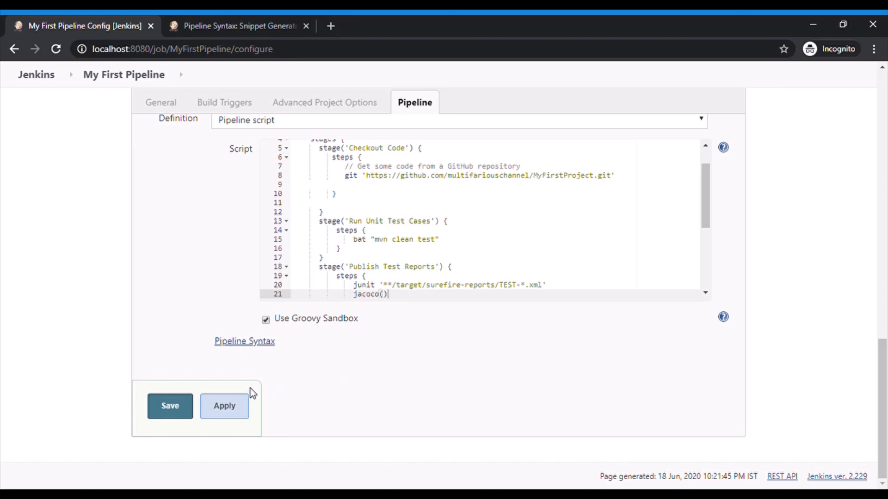
Save the pipeline configuration and run a new build, following its progress in the stage view
left_click(179, 413)
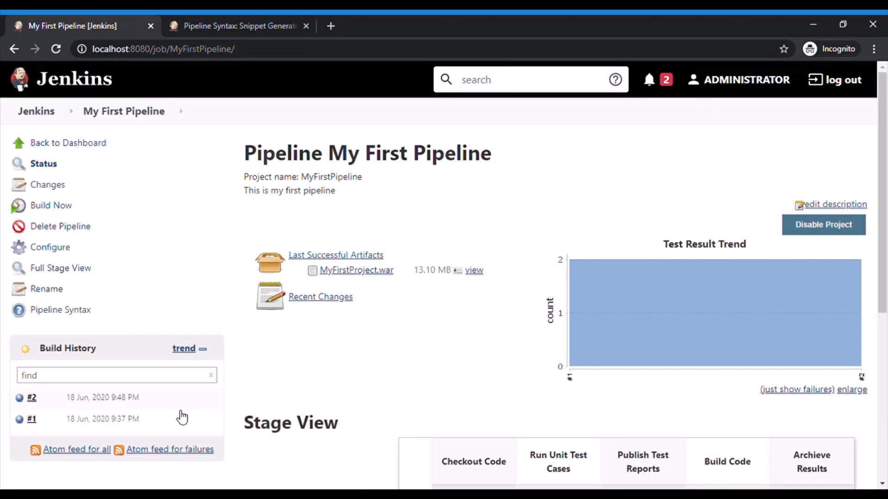
left_click(66, 209)
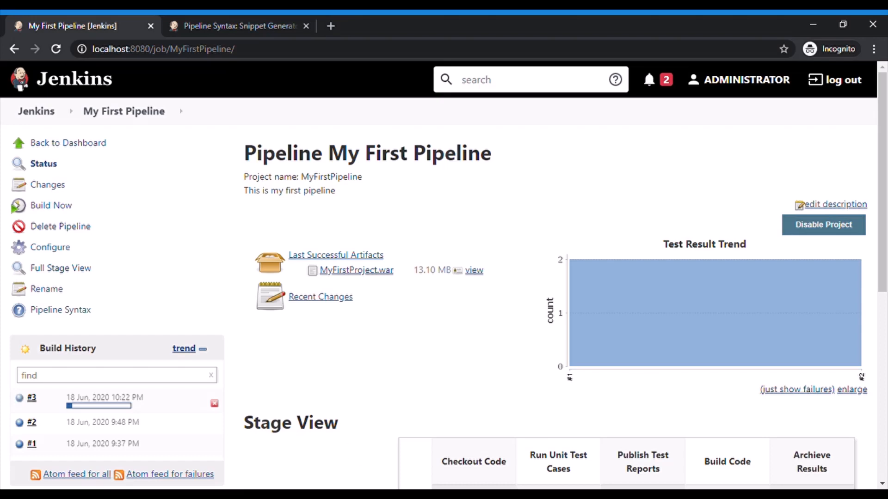
scroll(444, 278, "down", 8)
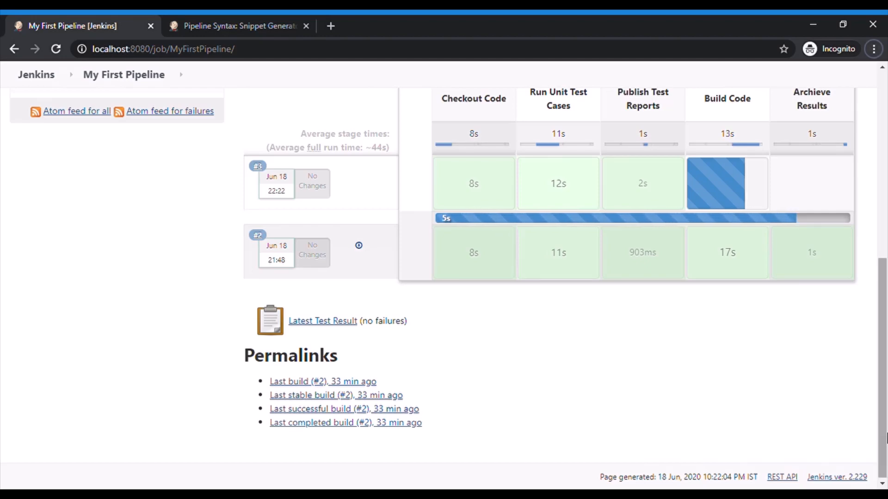
left_click_drag(884, 438, 885, 398)
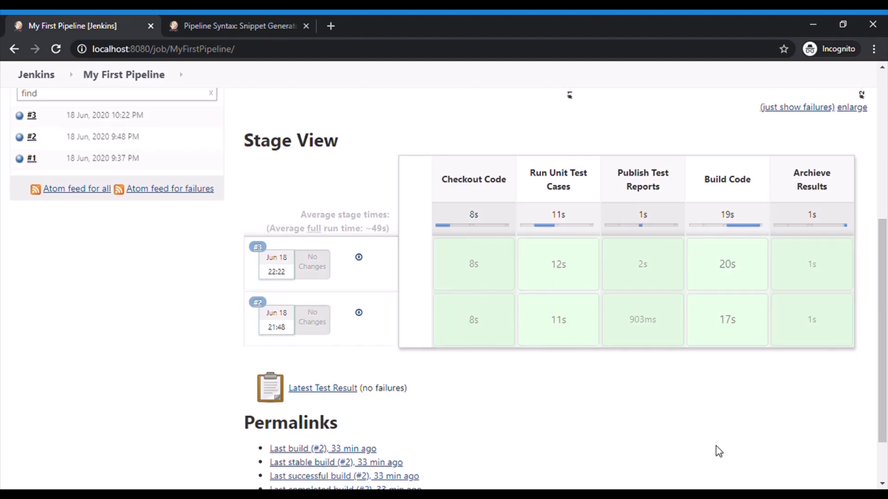
Reload the project page and examine the code coverage trend and the stage view
scroll(715, 450, "up", 6)
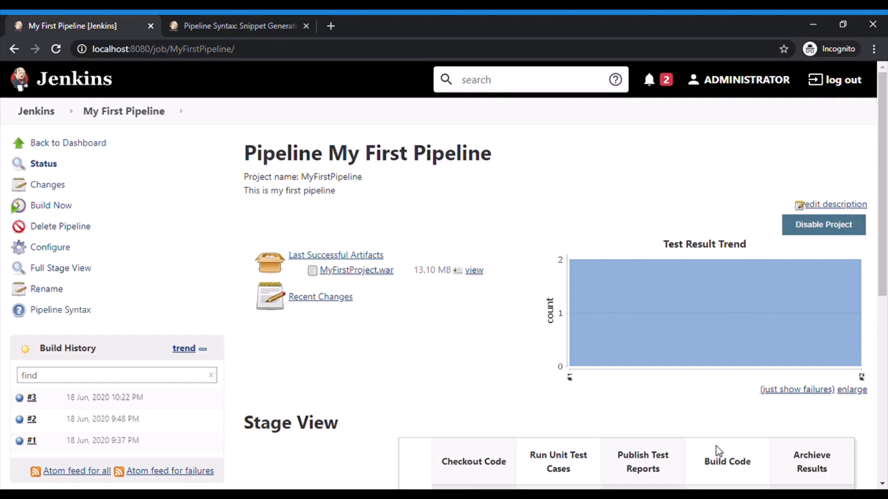
key("F5")
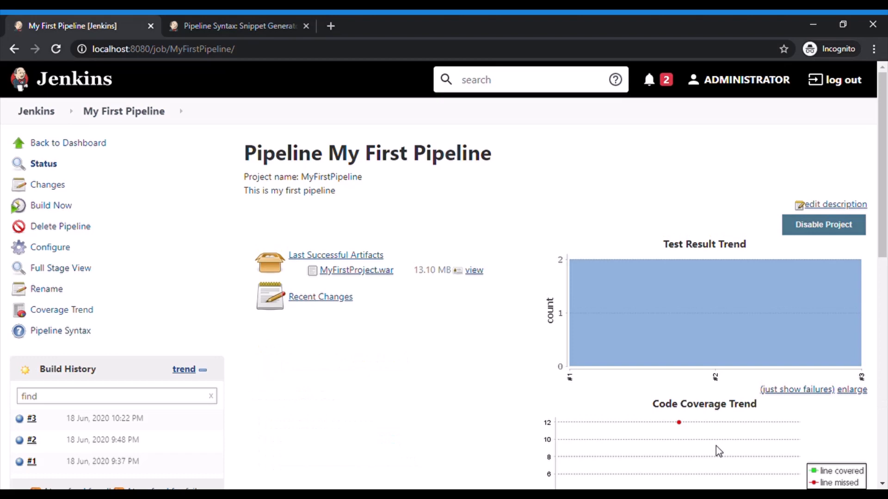
scroll(716, 447, "down", 7)
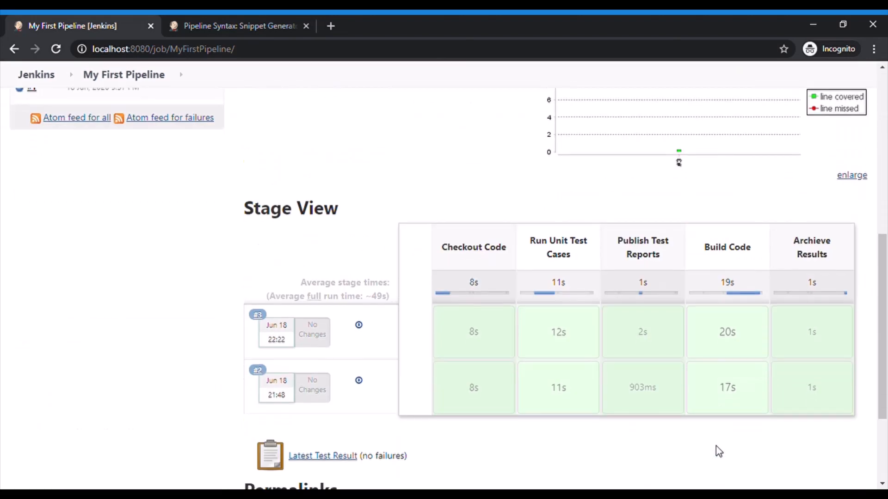
scroll(716, 447, "up", 2)
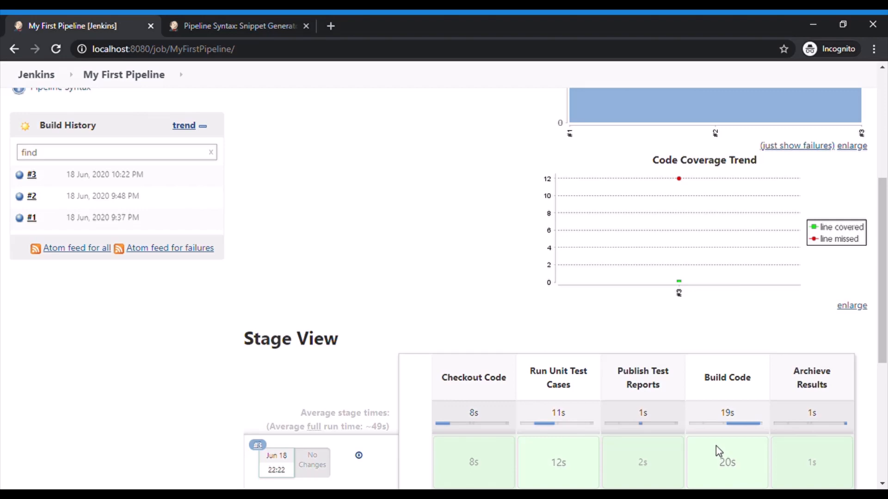
scroll(715, 445, "down", 1)
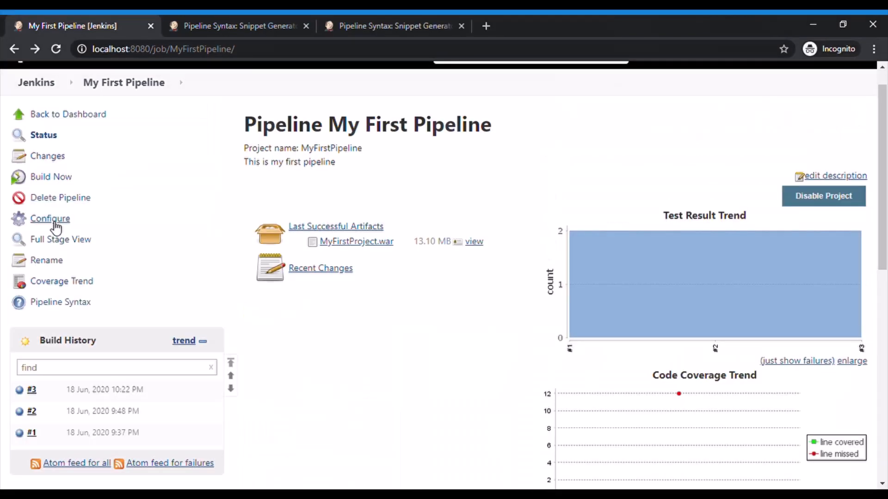
Open the Snippet Generator from the pipeline configuration and generate an archiveArtifacts script with no file pattern
left_click(51, 219)
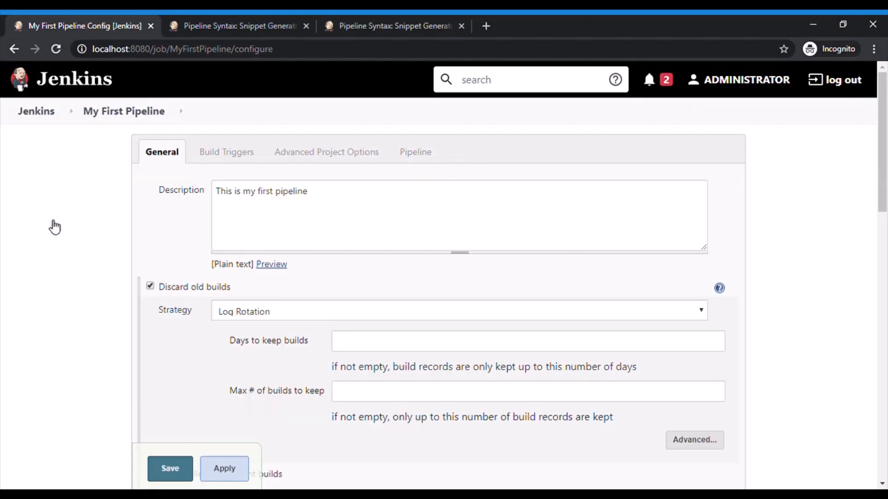
scroll(55, 227, "down", 15)
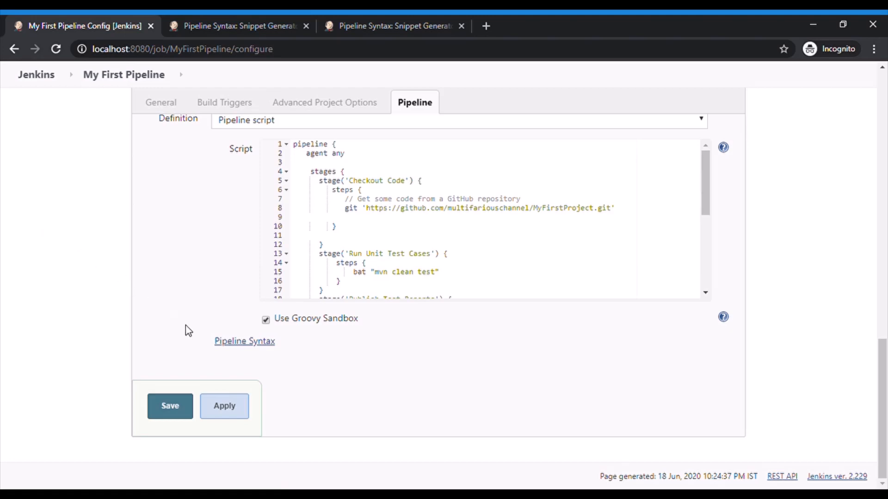
left_click(225, 344)
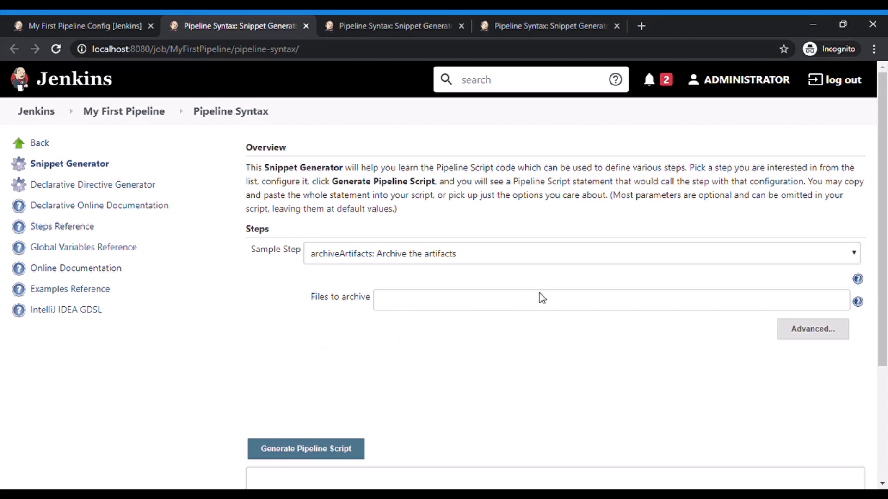
left_click(345, 449)
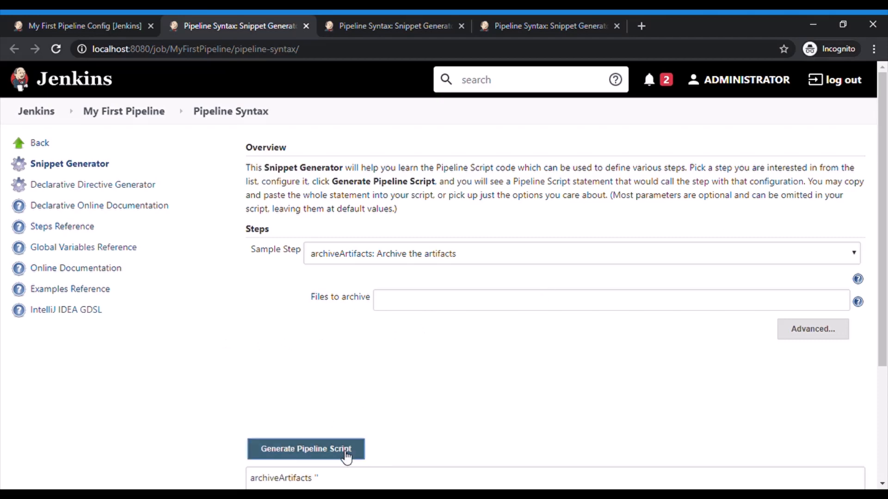
scroll(345, 457, "down", 3)
scroll(342, 456, "up", 3)
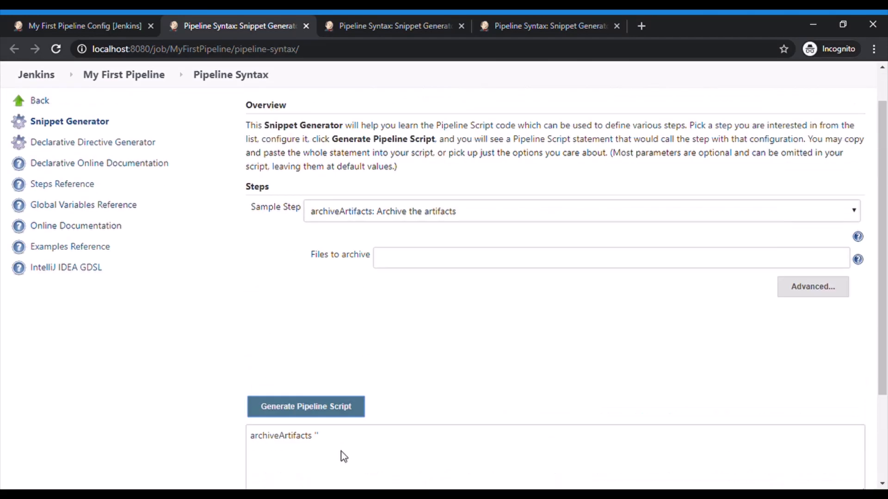
Set the files to archive to /target/*.war and generate the archiveArtifacts script again
left_click(431, 305)
type("/target/")
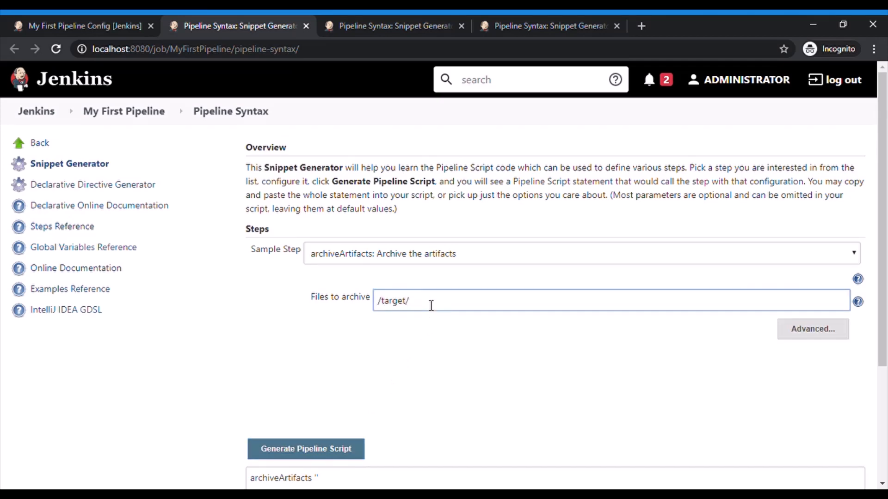
type("*war")
key("Left")
key("Left")
key("Left")
type(".")
key("Tab")
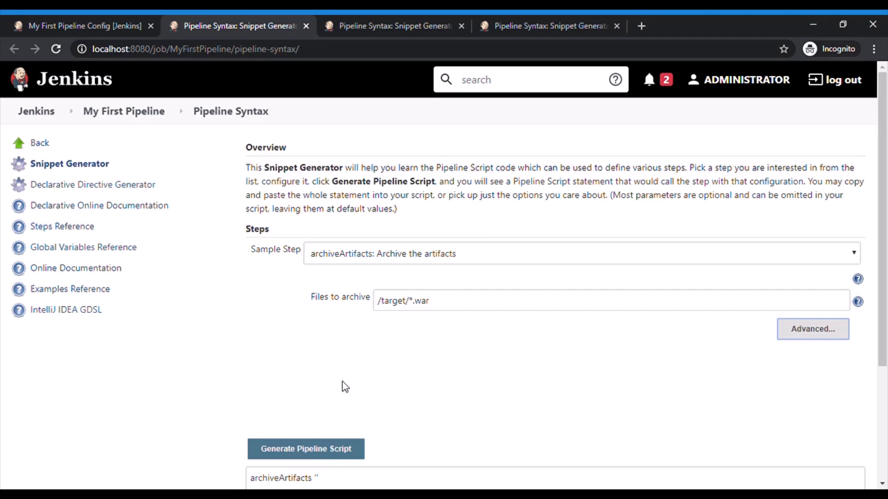
left_click(337, 458)
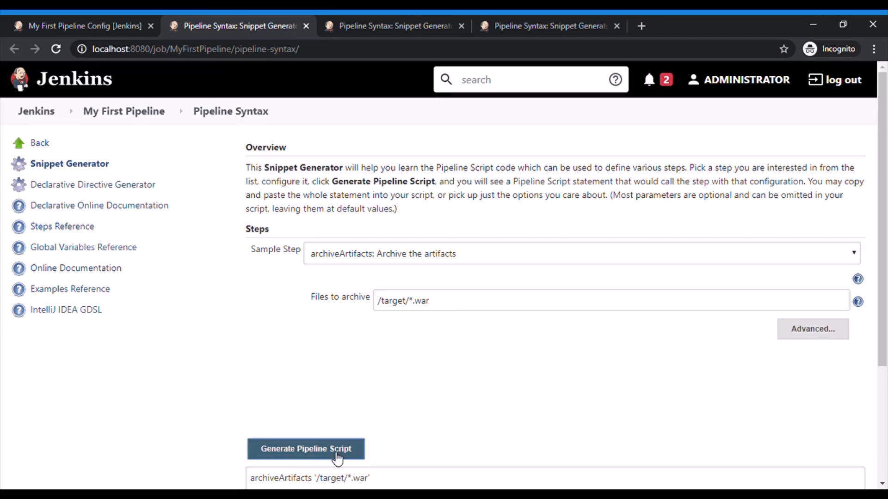
scroll(337, 459, "down", 3)
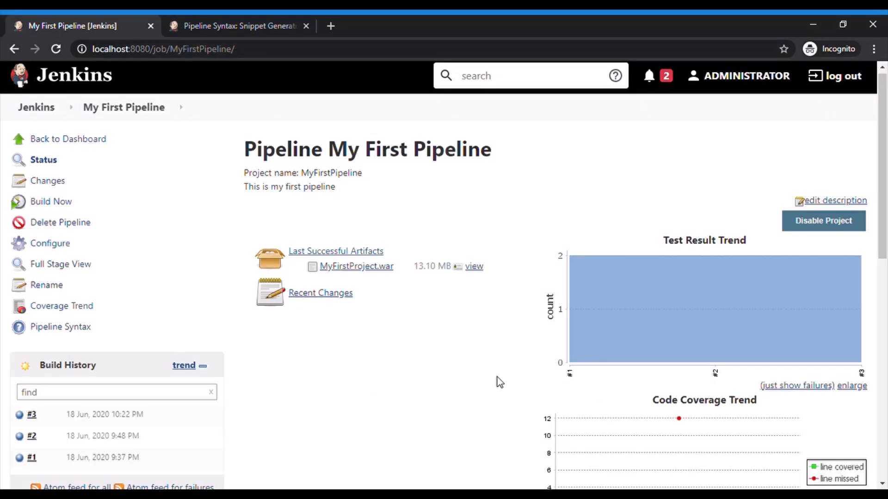
In the pipeline script, add an empty stage named 'Deploy Application' below the Archieve Results stage
left_click(51, 243)
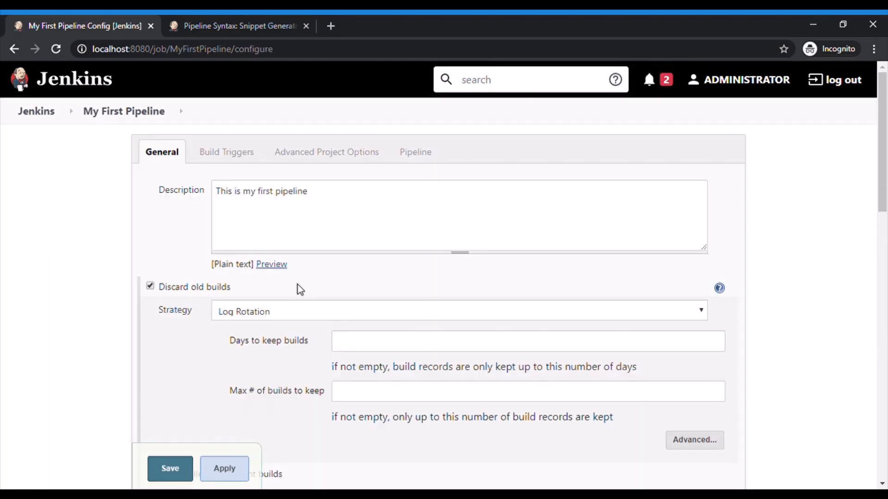
scroll(298, 288, "down", 3)
scroll(298, 289, "down", 10)
left_click(448, 292)
scroll(448, 293, "down", 5)
left_click(339, 277)
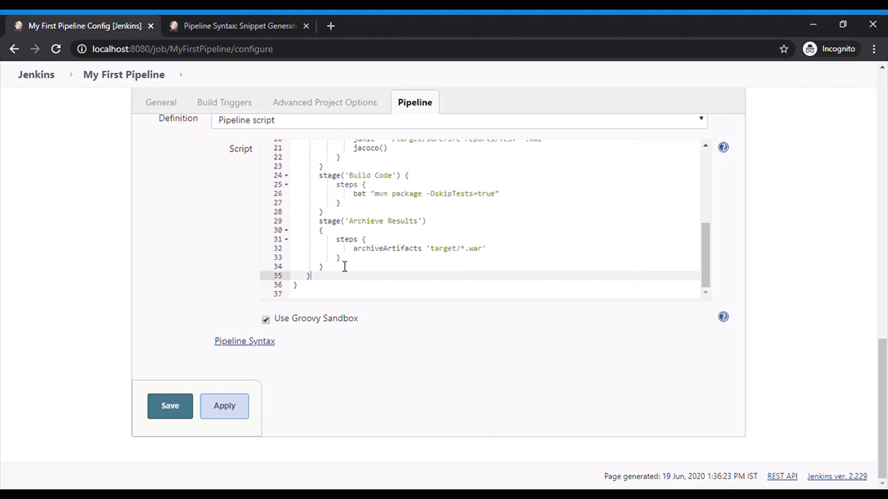
left_click(342, 259)
left_click(442, 266)
key("Return")
type("stage('Deploy Application'")
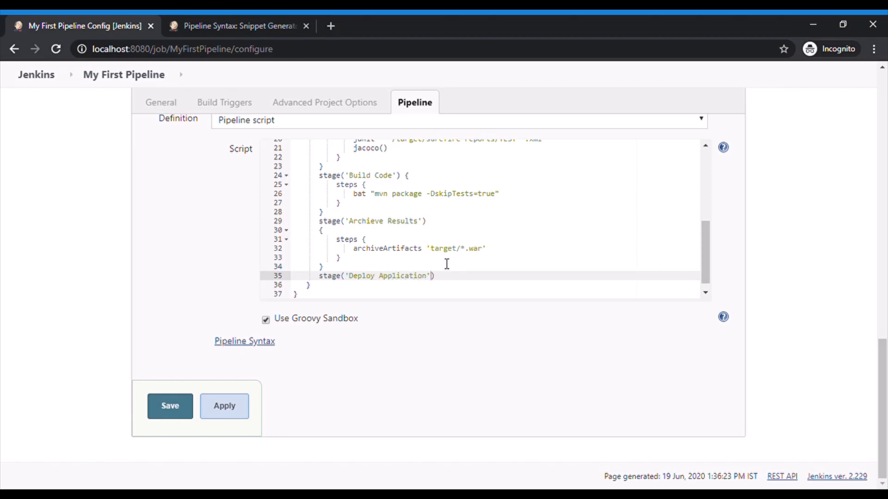
key("Return")
type("{")
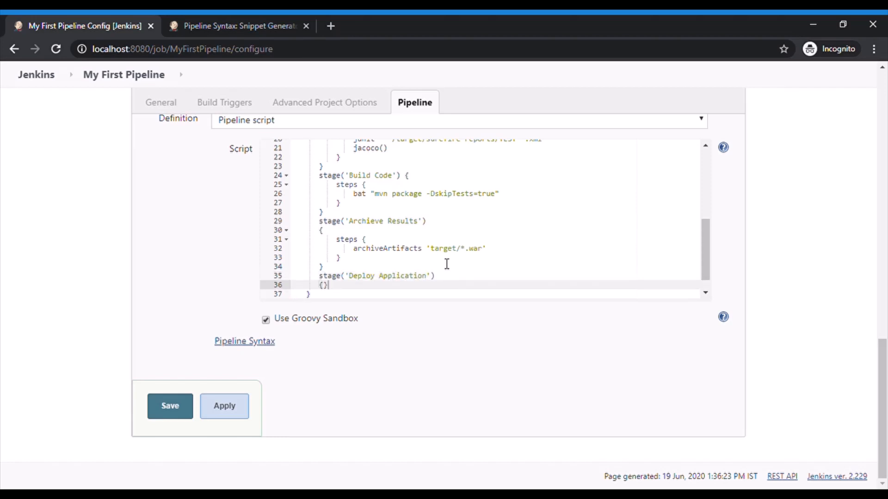
Insert an empty steps block inside the Deploy Application stage
key("Return")
type("s")
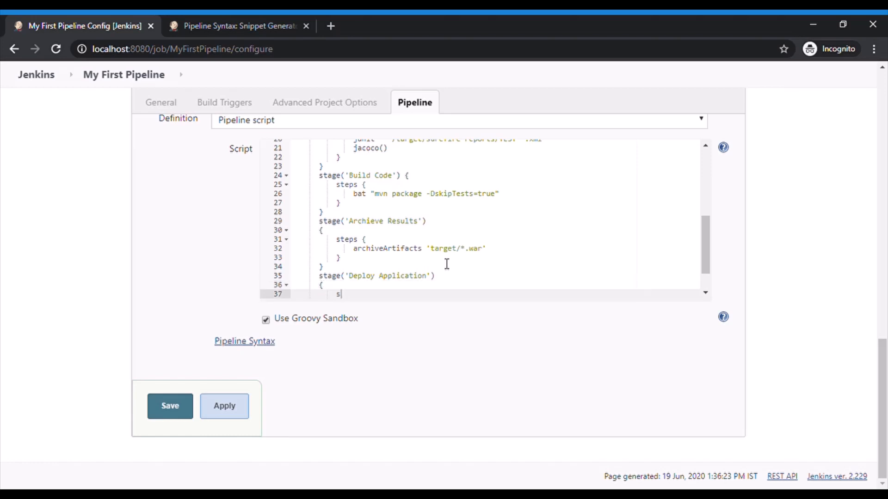
type("teps {}")
key("Return")
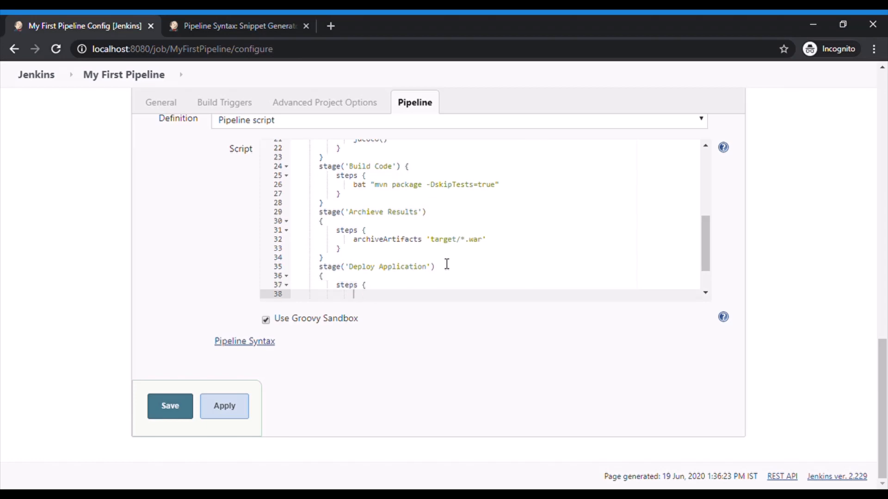
In the Snippet Generator, choose the 'deploy: Deploy war/ear to a container' step and set its WAR/EAR files to **/target/*.war
left_click(235, 344)
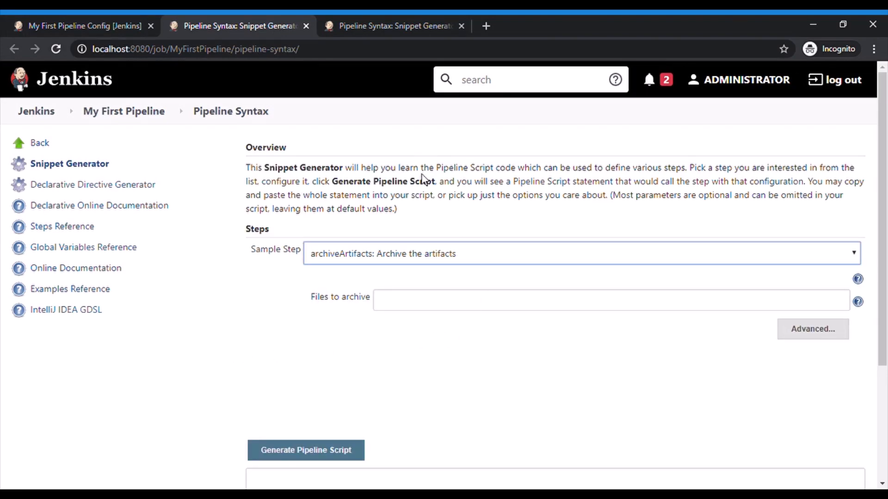
left_click(412, 112)
left_click(422, 297)
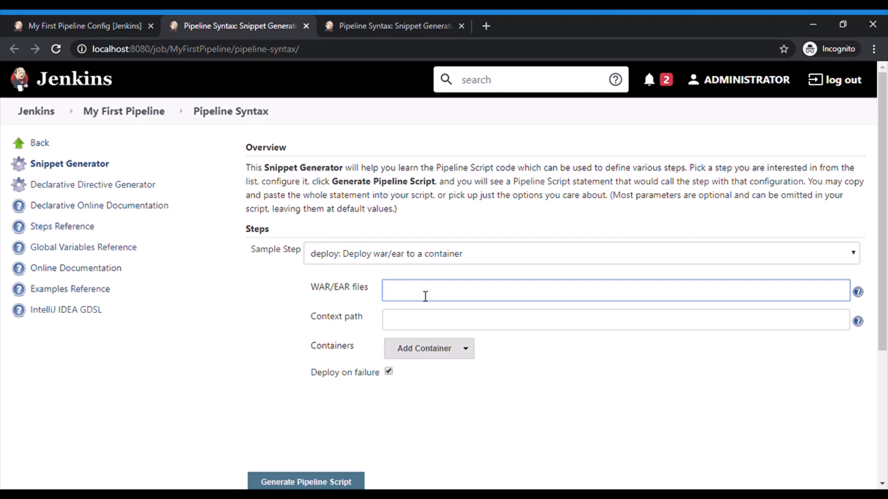
type("**/ttarget/*.war")
key("Tab")
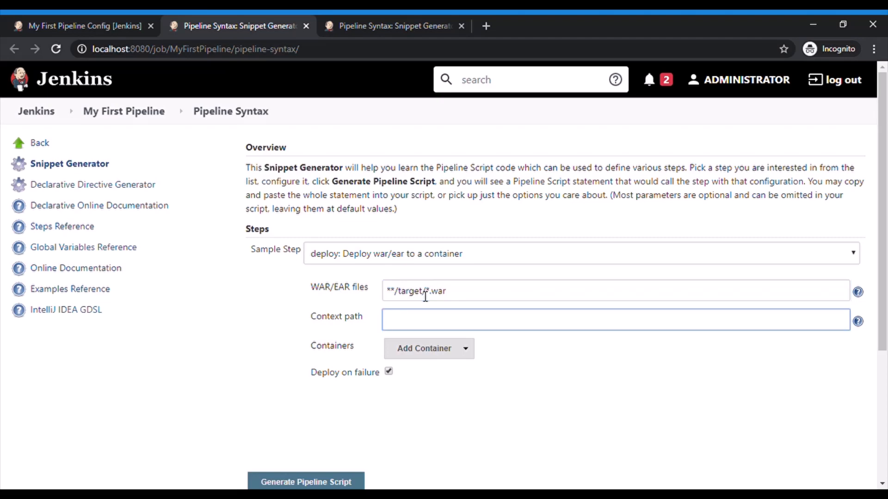
Set the deploy step's context path to MyFirstProject and add a Tomcat 7.x Remote container
type("My")
type("stProject")
left_click(439, 355)
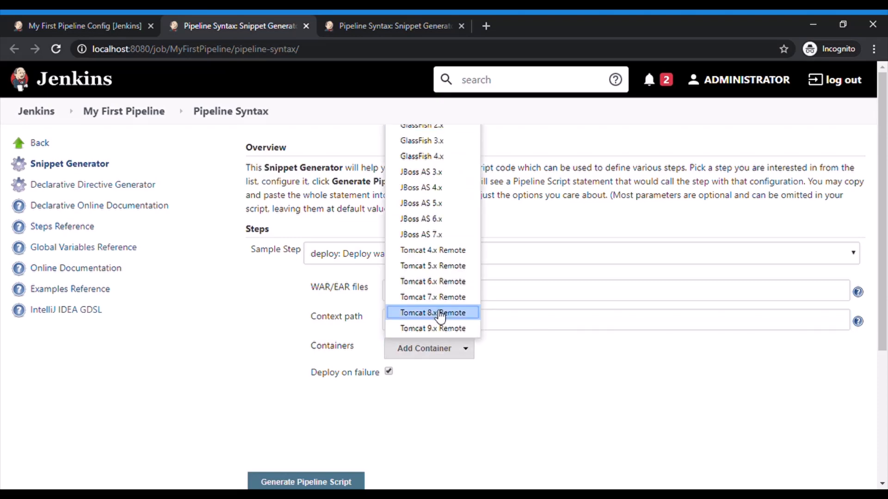
left_click(438, 297)
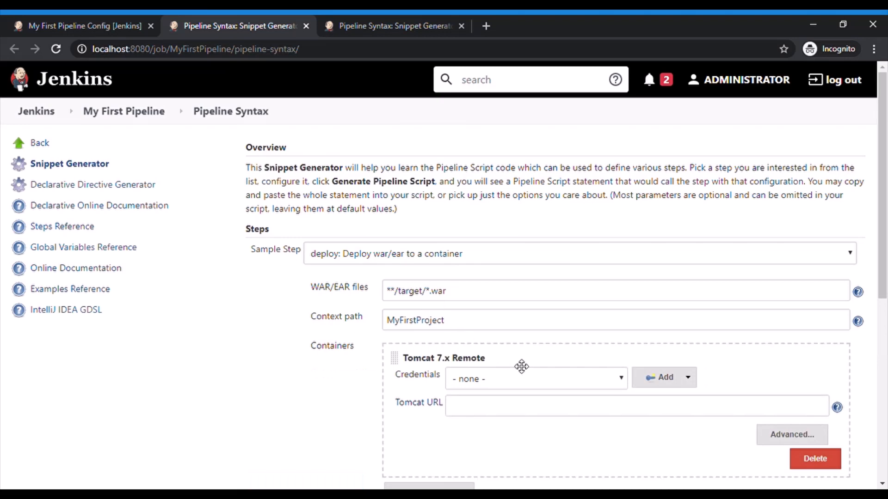
scroll(546, 351, "down", 1)
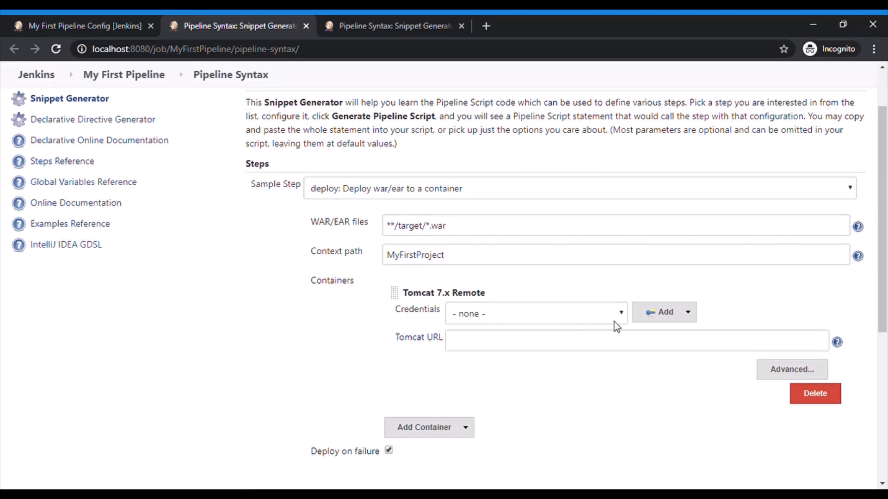
Start adding a Jenkins username-with-password credential for the Tomcat container, and copy the deployment user's name from tomcat-users.xml in Notepad++
left_click(666, 321)
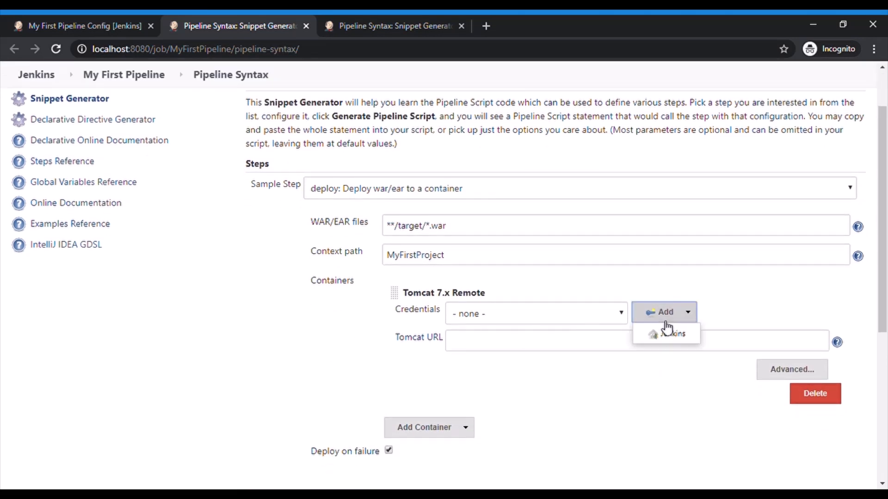
left_click(666, 336)
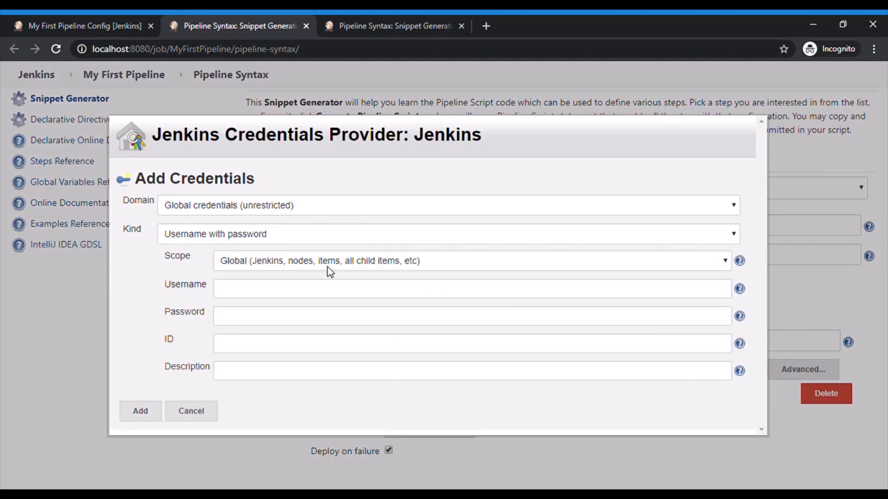
left_click(316, 289)
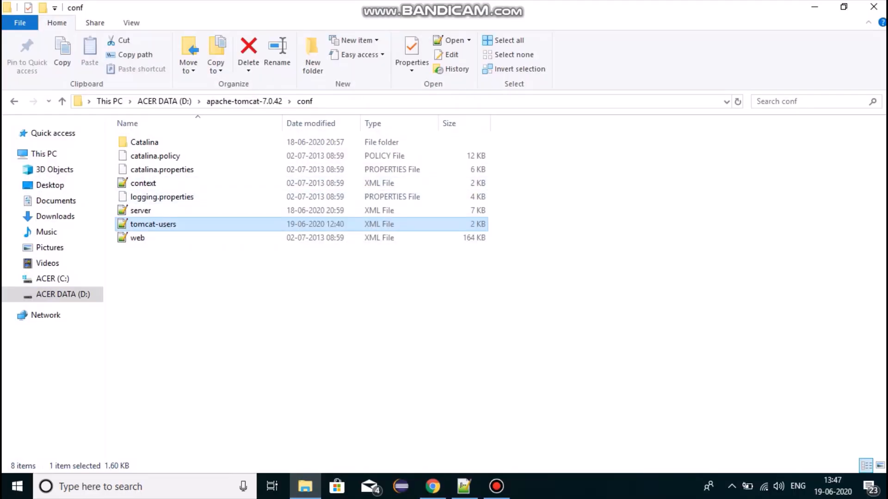
key("alt+Tab")
double_click(170, 235)
key("ctrl+c")
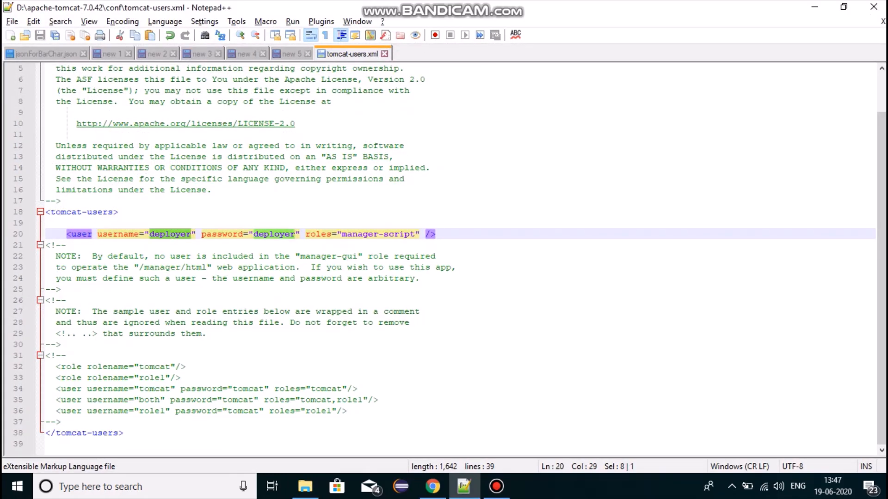
Back in Chrome, enter the Tomcat username and password, set the ID to Tomcat-User, and add the credentials
key("alt+Tab")
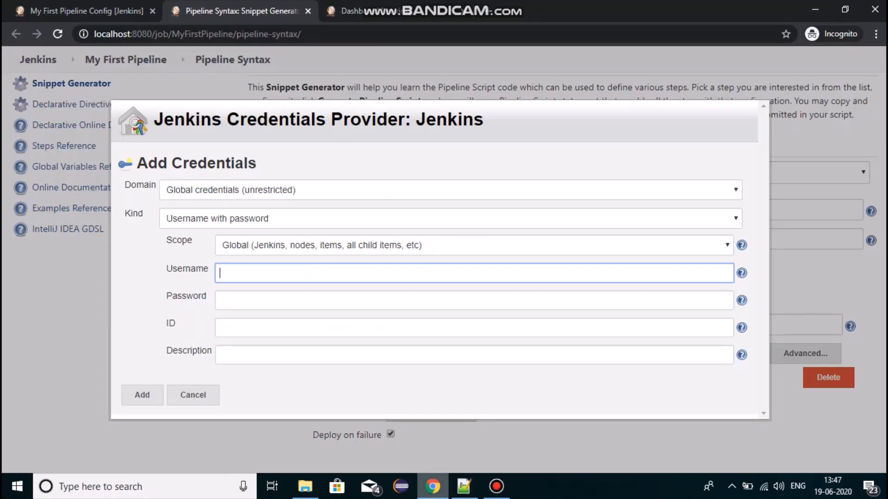
key("ctrl+v")
key("Tab")
key("ctrl+v")
key("Tab")
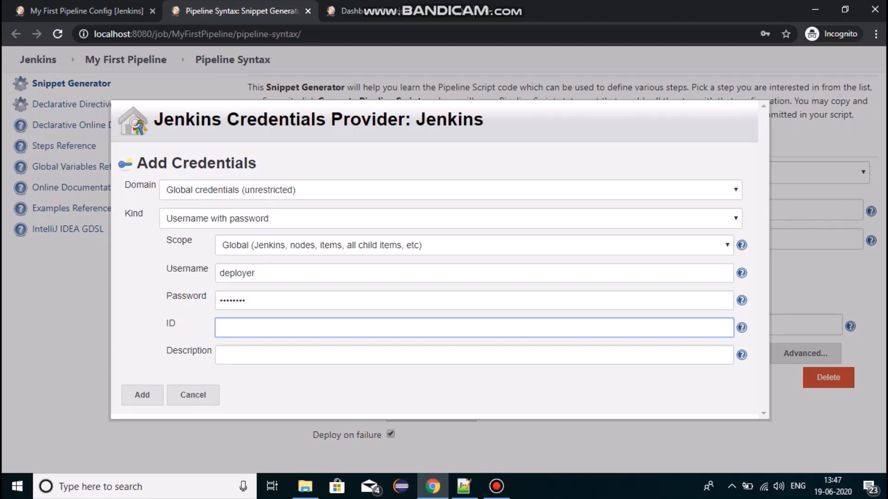
type("Tomcat-User")
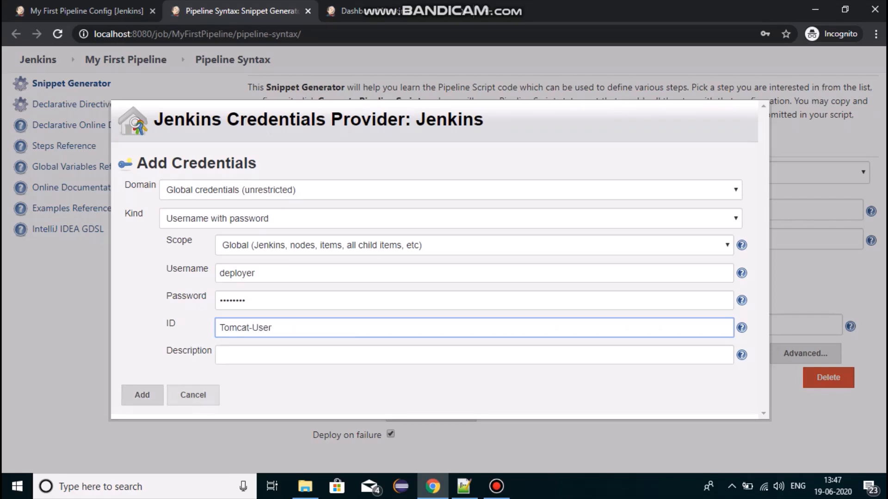
left_click(142, 394)
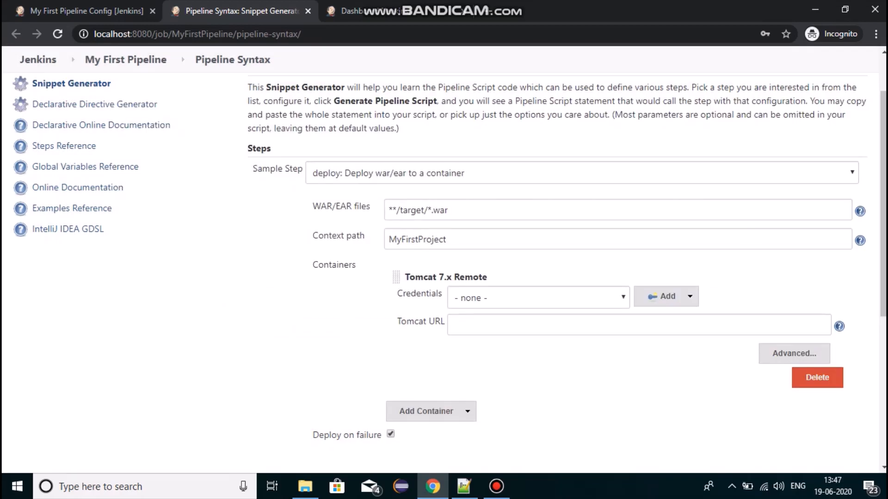
left_click(538, 298)
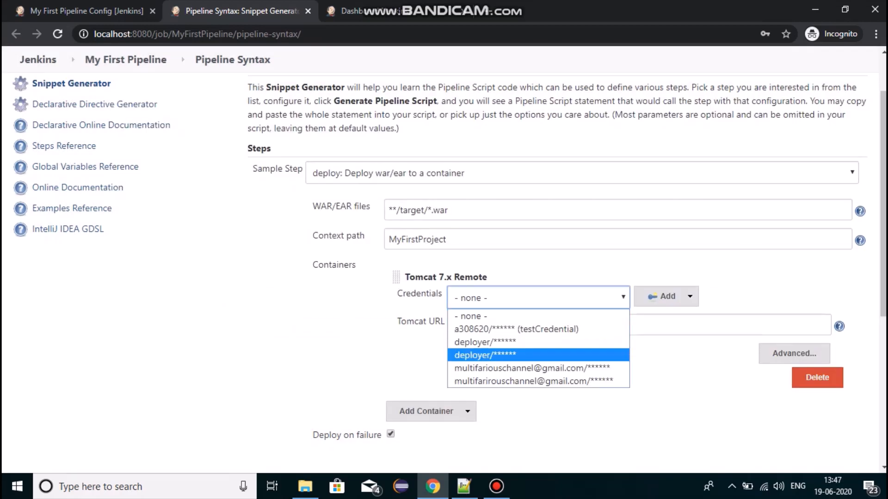
key("Return")
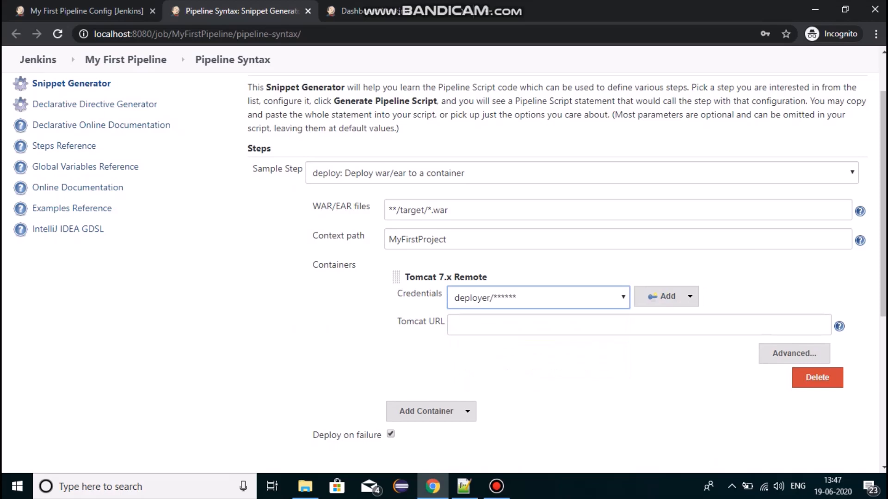
left_click(538, 325)
type("http://local")
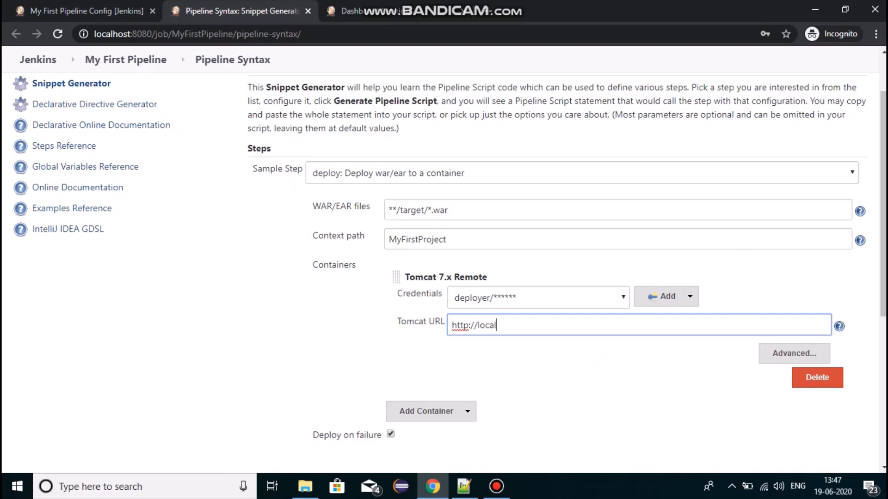
type("host:9090")
scroll(555, 259, "down", 2)
scroll(444, 273, "down", 2)
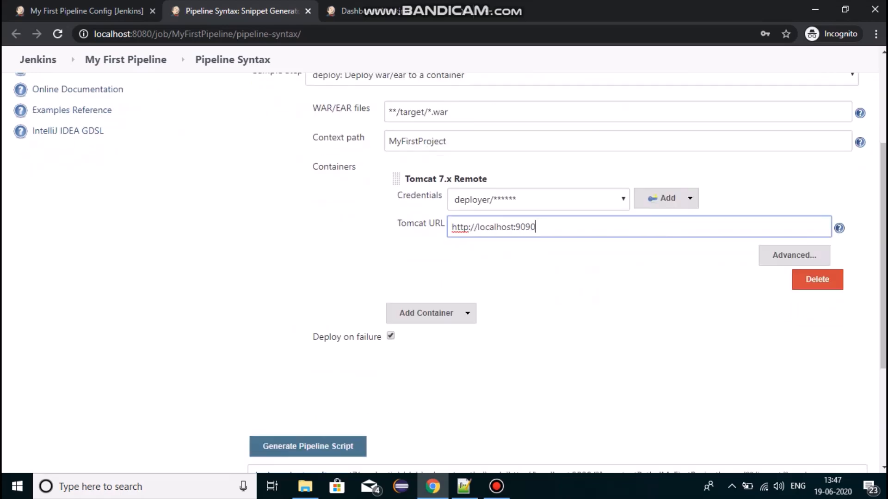
type("/")
Copy the generated deploy snippet into the Deploy Application stage's steps block and save the pipeline configuration
scroll(444, 259, "down", 2)
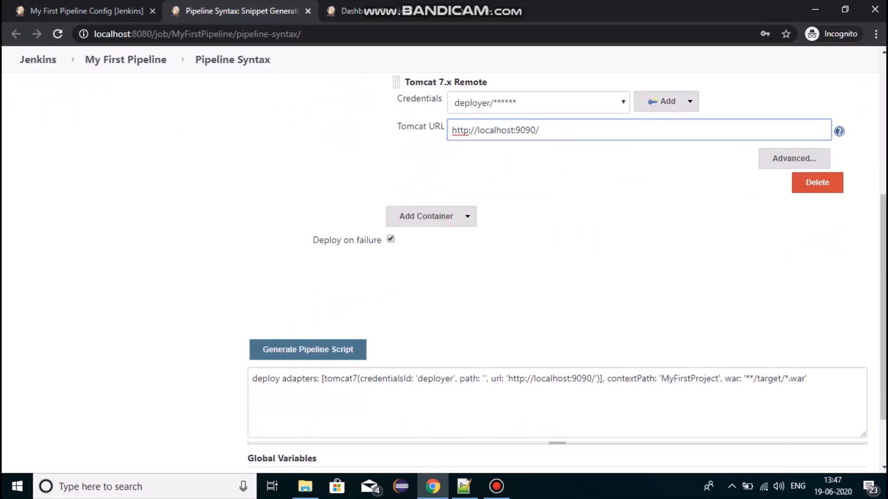
left_click_drag(809, 379, 251, 379)
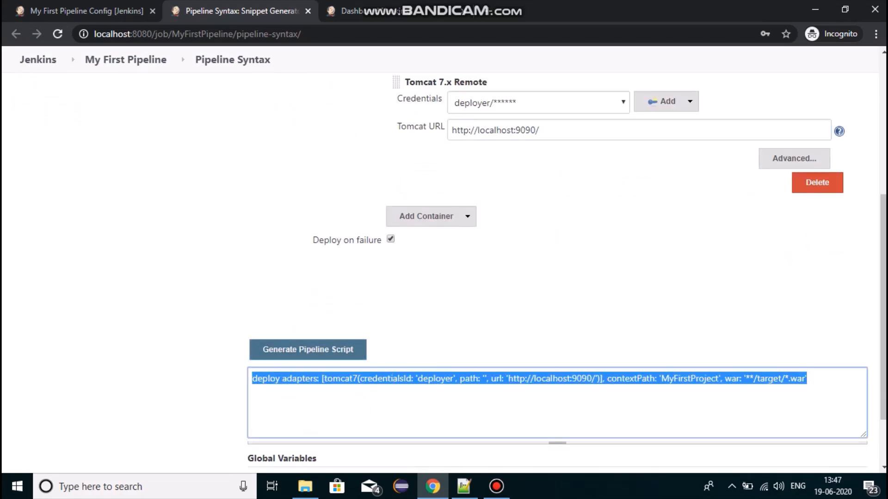
left_click(98, 11)
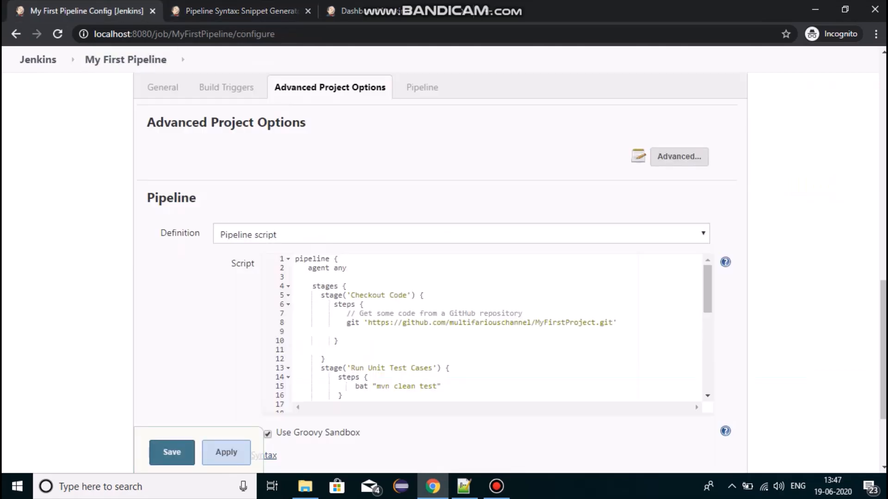
scroll(486, 329, "down", 5)
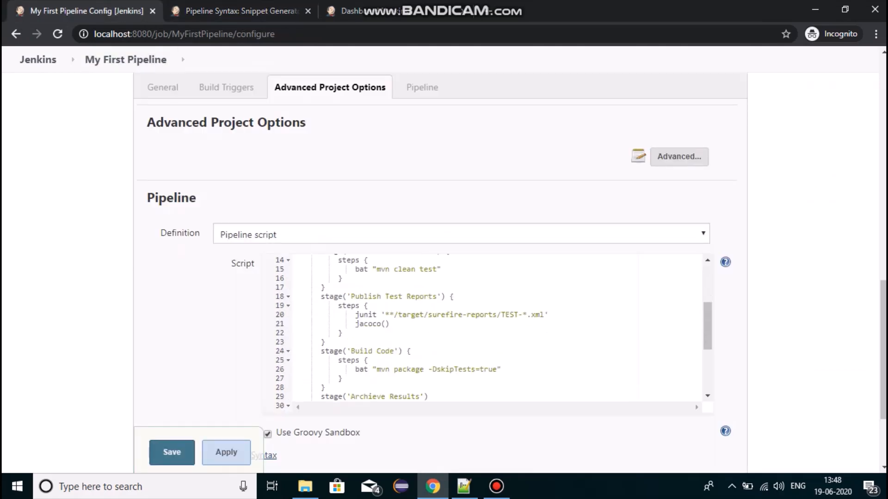
scroll(485, 328, "down", 8)
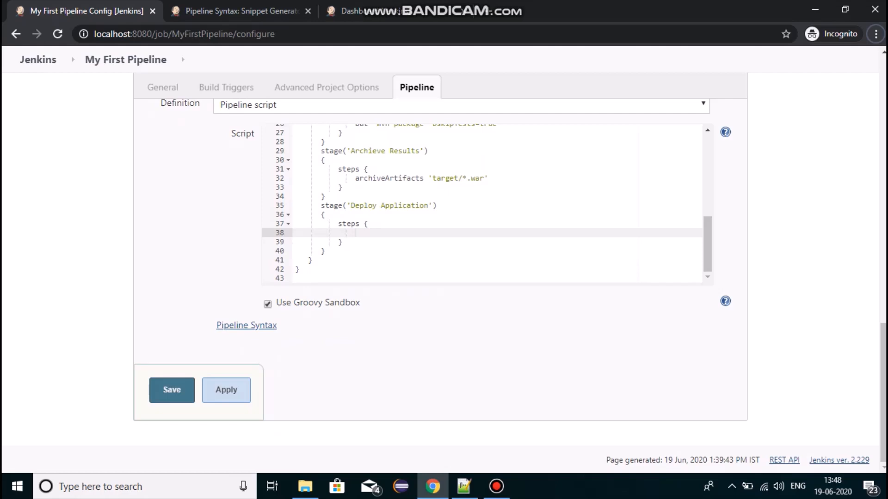
key("ctrl+v")
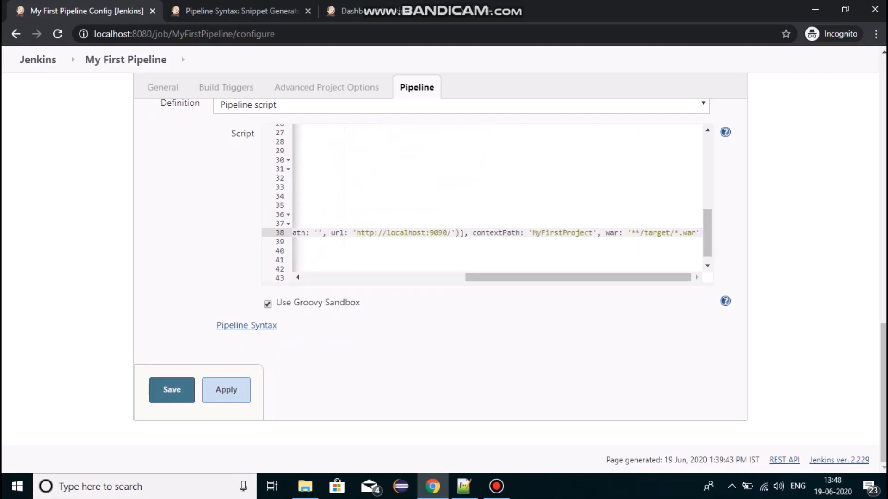
left_click_drag(578, 277, 416, 277)
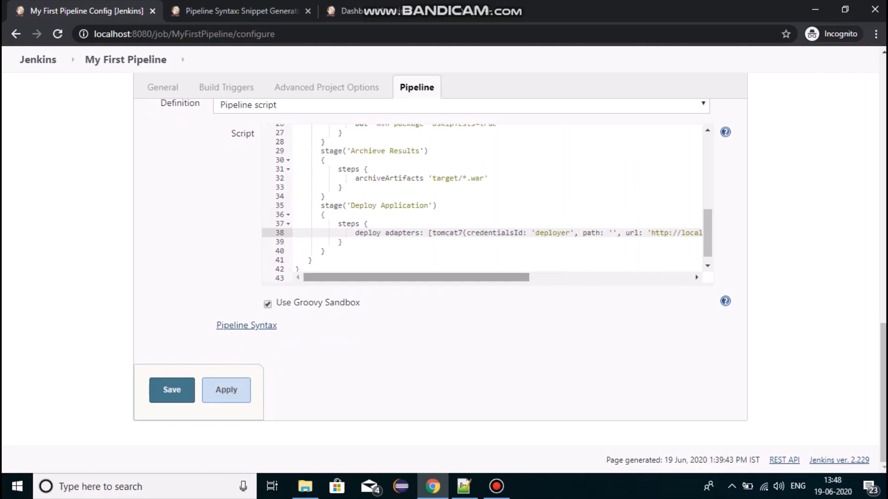
left_click(226, 390)
left_click(172, 390)
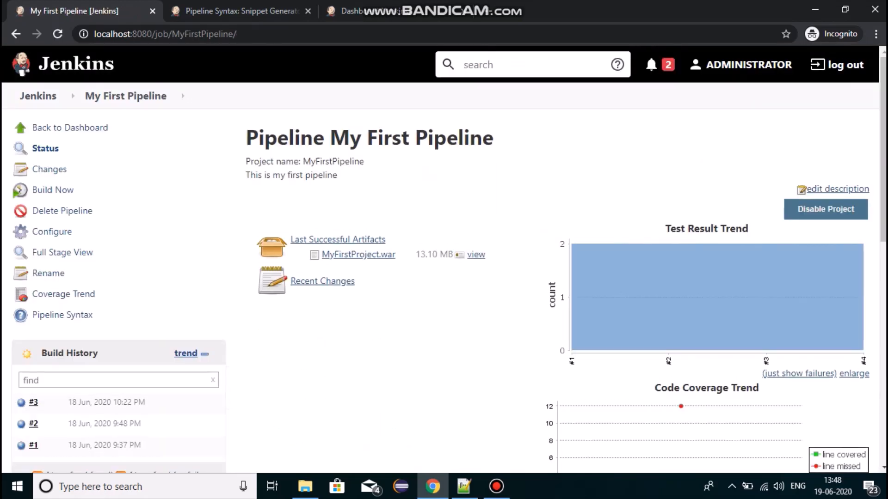
In File Explorer, start Tomcat with the startup batch file in apache-tomcat-7.0.42\bin, minimize its console and open the webapps folder
left_click(305, 486)
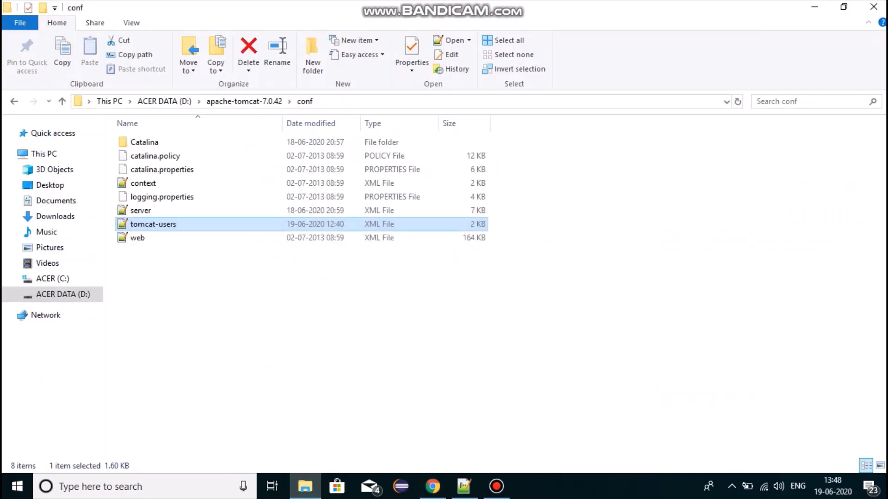
left_click(244, 102)
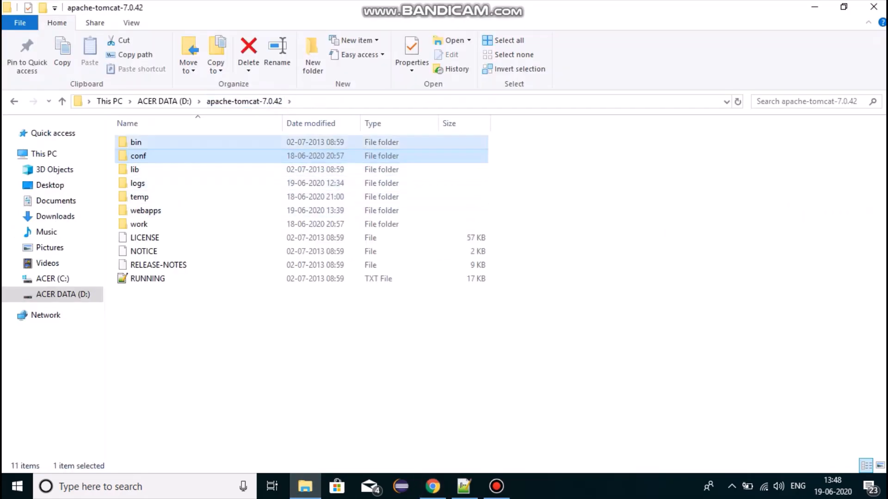
double_click(136, 142)
key("s")
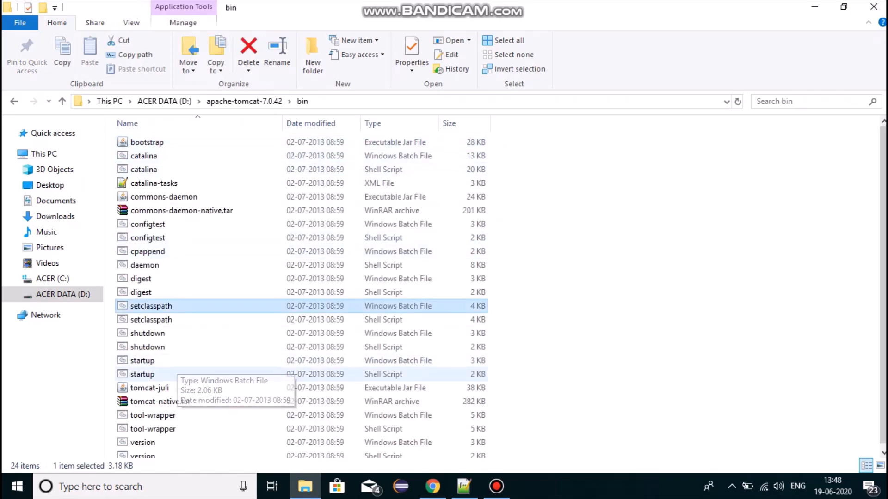
double_click(171, 361)
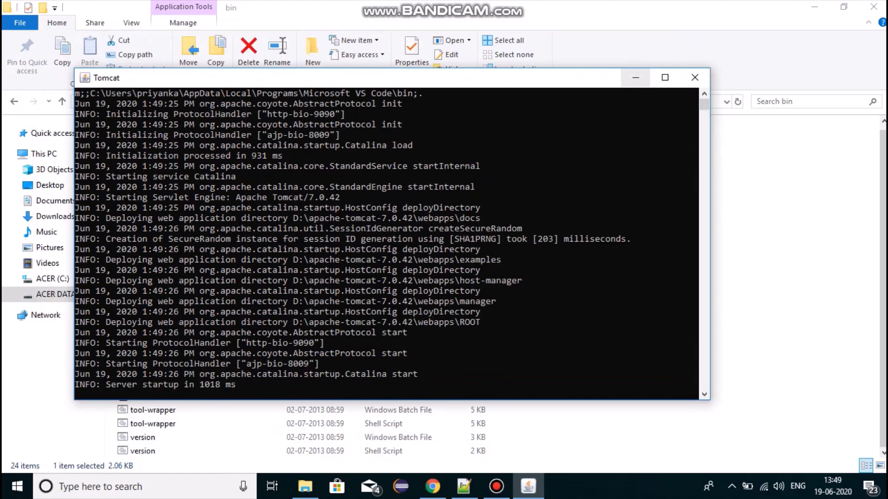
left_click(635, 77)
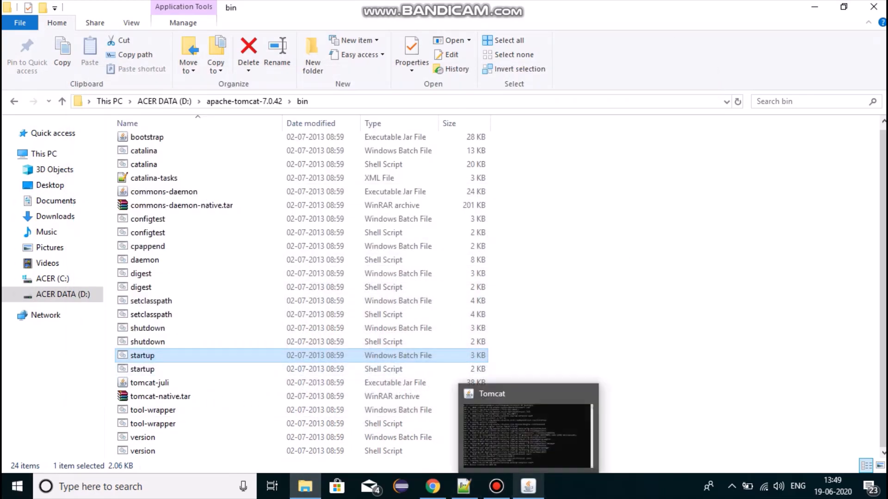
left_click(243, 101)
double_click(139, 210)
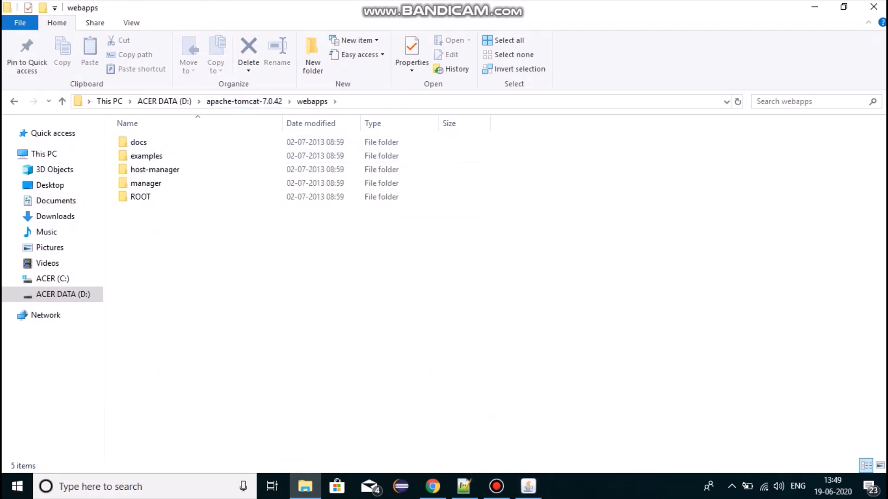
Switch to Jenkins, run a new build of My First Pipeline and follow its stages in the Stage View
left_click(432, 486)
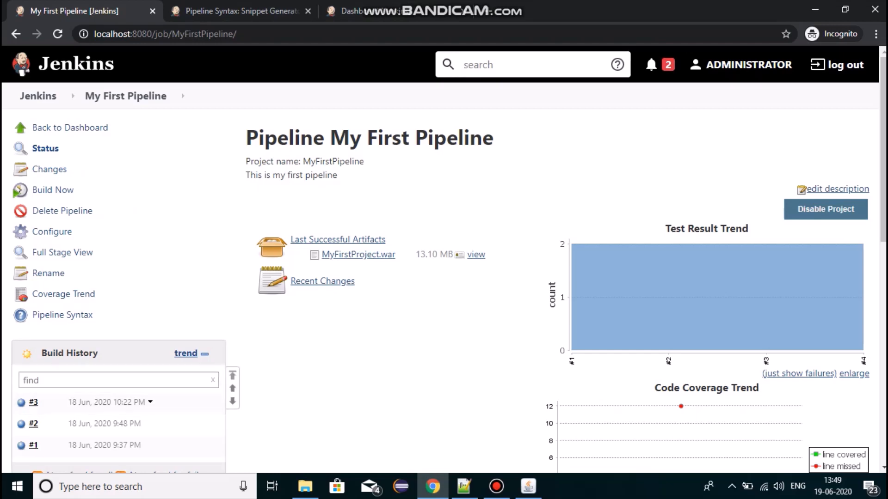
left_click(53, 190)
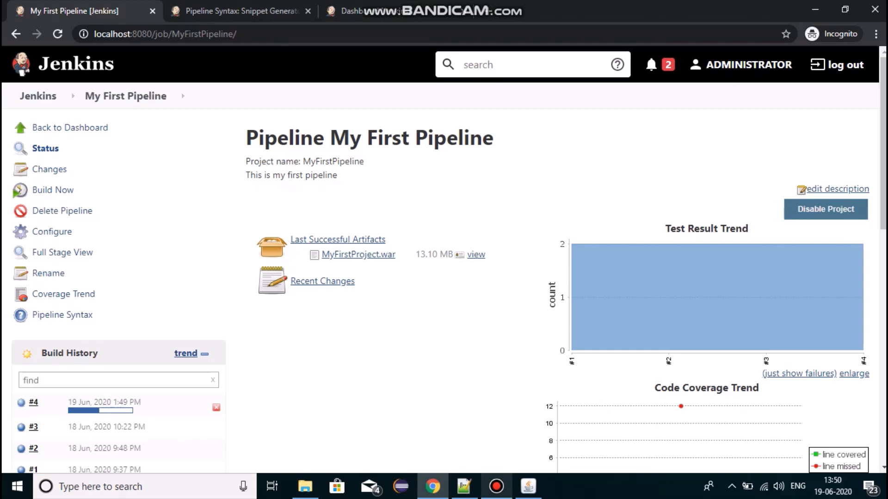
scroll(444, 259, "down", 4)
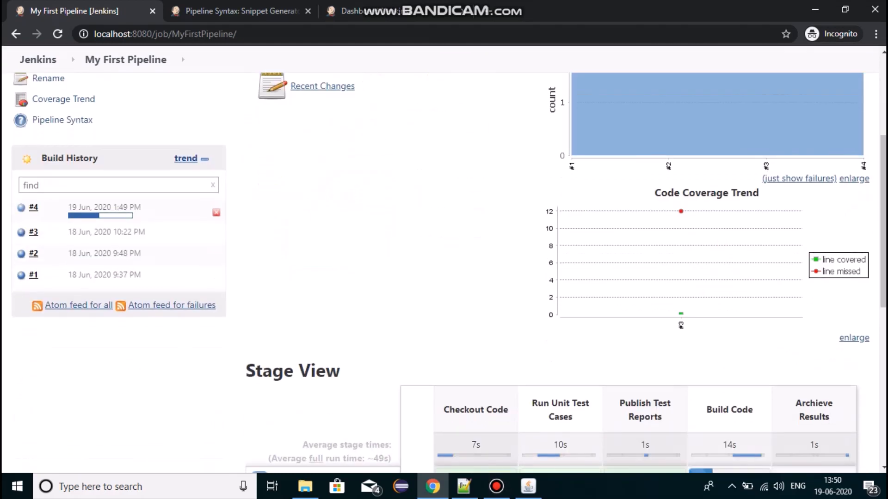
scroll(444, 259, "down", 2)
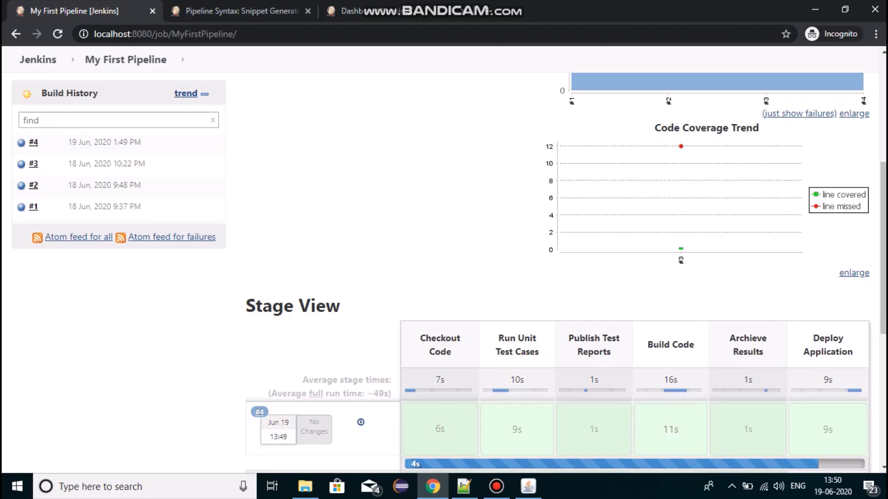
Check Tomcat's webapps folder for the deployed MyFirstProject.war and MyFirstProject folder, and look at the Tomcat console
left_click(305, 486)
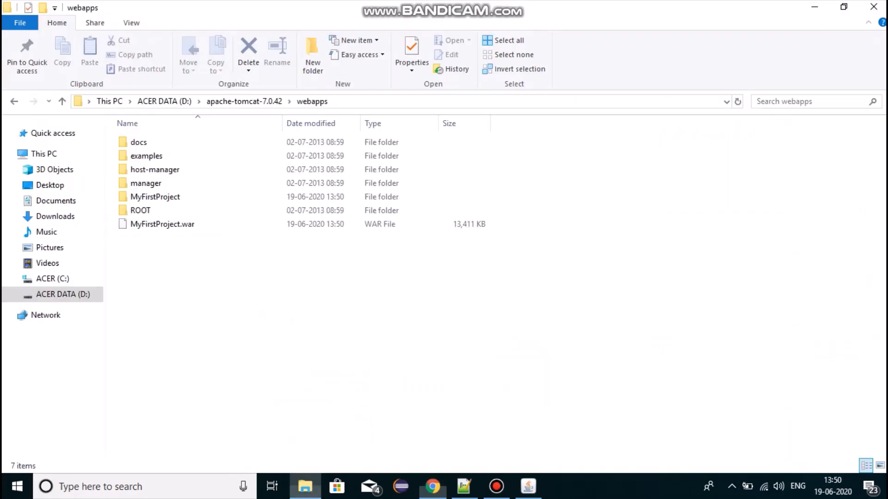
left_click(162, 224)
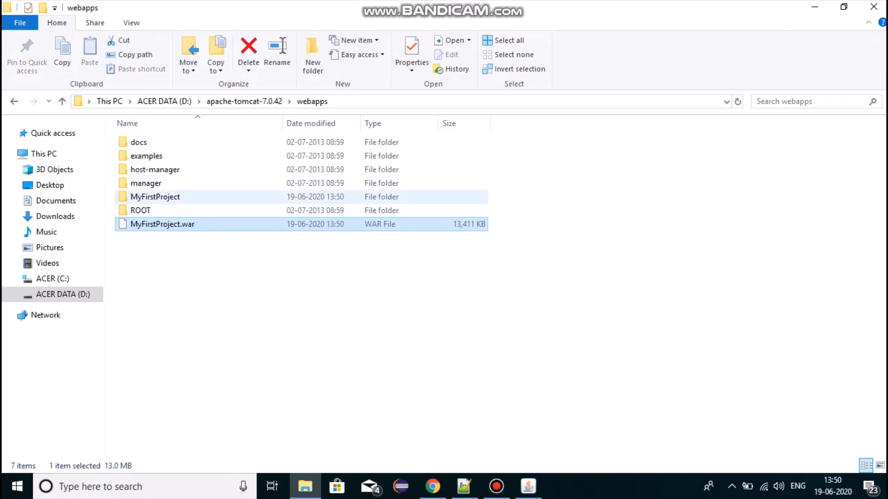
left_click(156, 197)
left_click(528, 486)
left_click(528, 486)
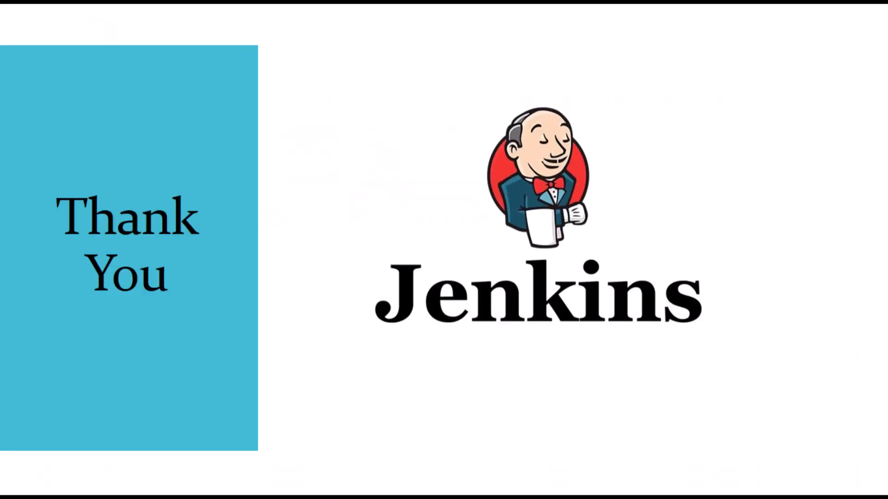